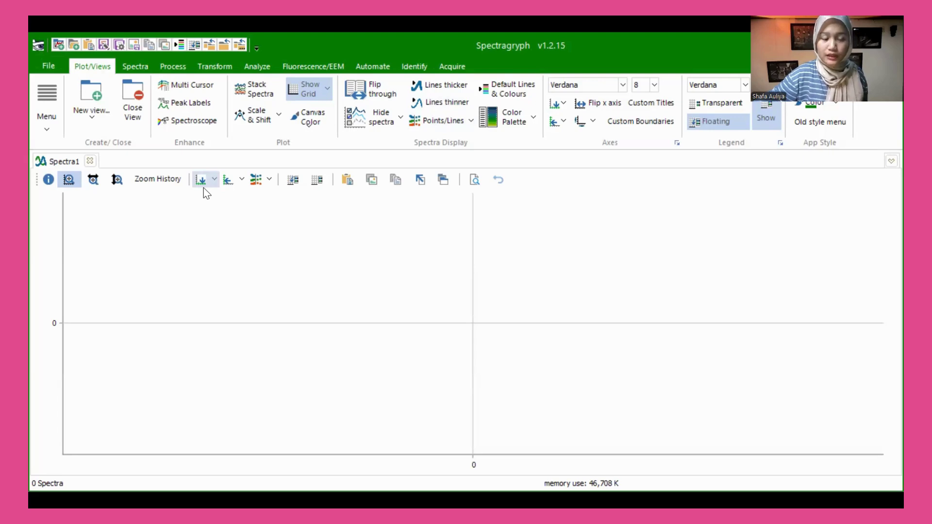
Step: Start importing spectral data and browse to the UV folder inside kfa > Data UV dan FTIR
left_click(65, 71)
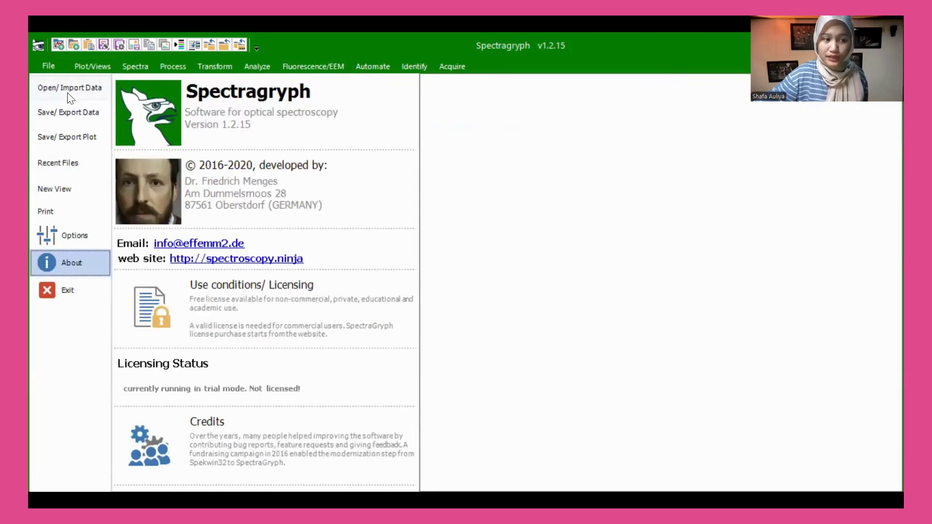
left_click(70, 92)
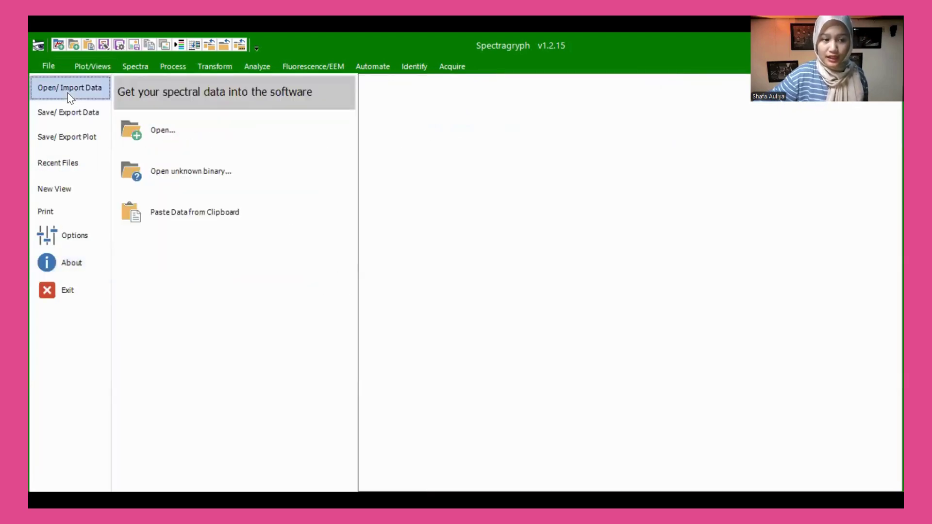
left_click(179, 134)
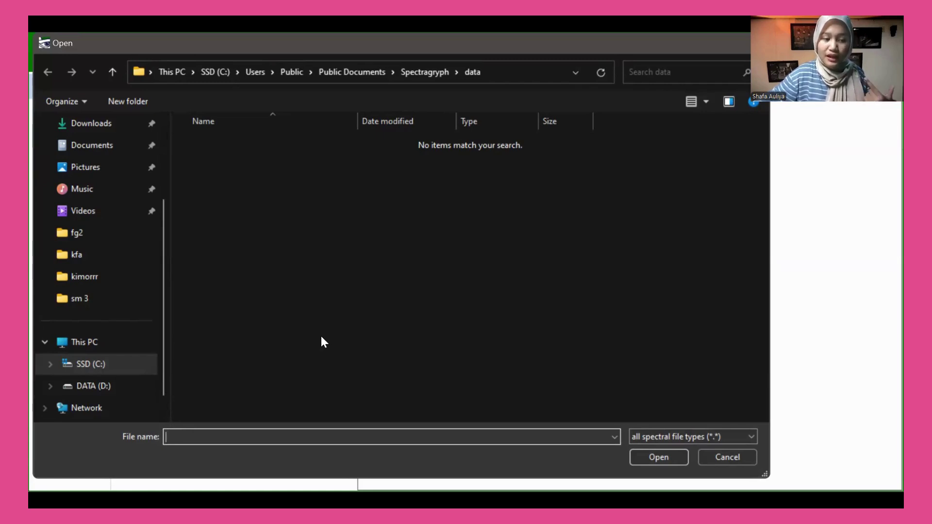
left_click(92, 256)
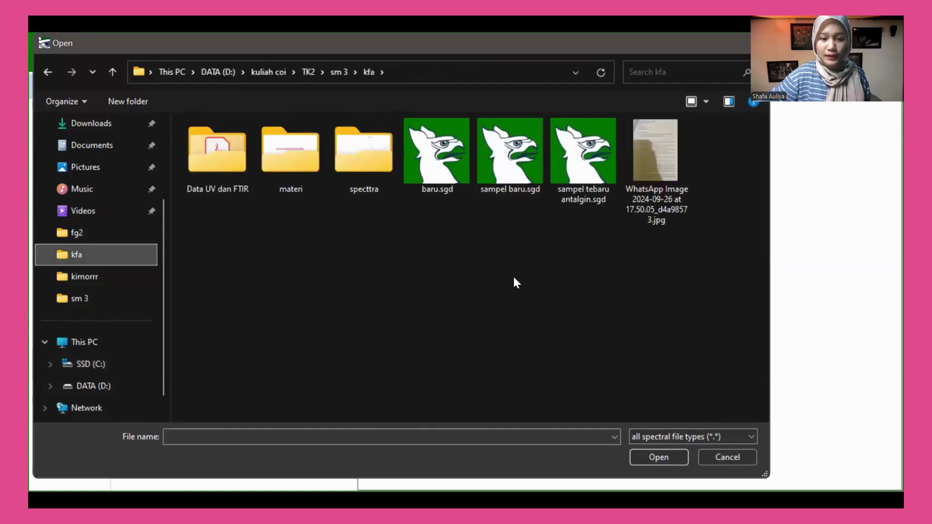
double_click(381, 167)
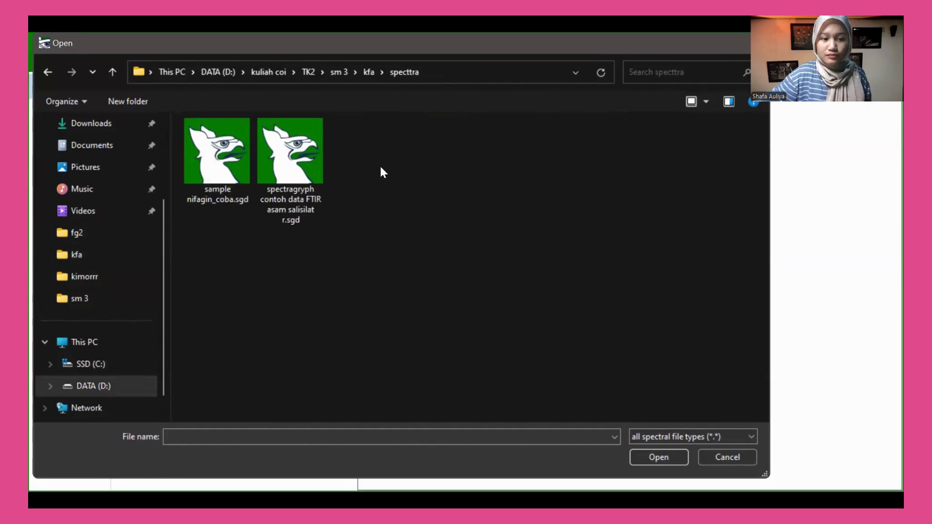
left_click(366, 76)
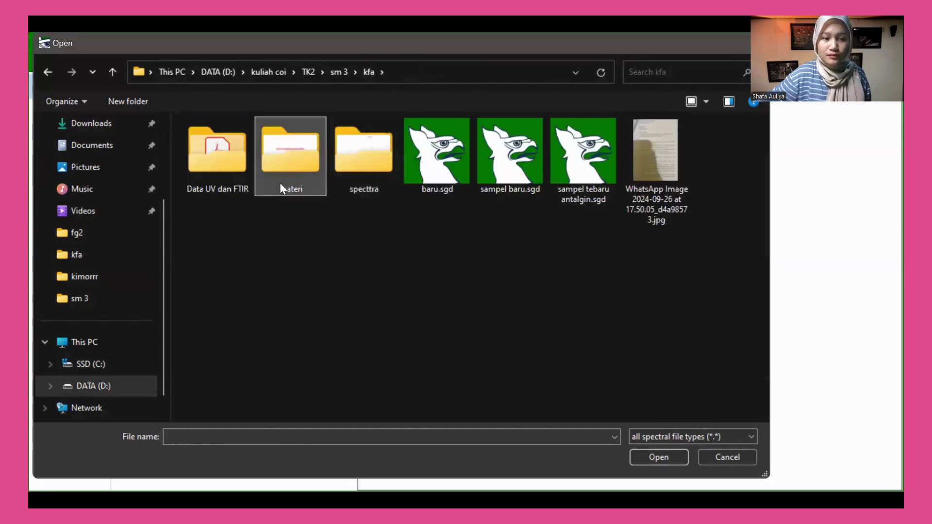
double_click(231, 187)
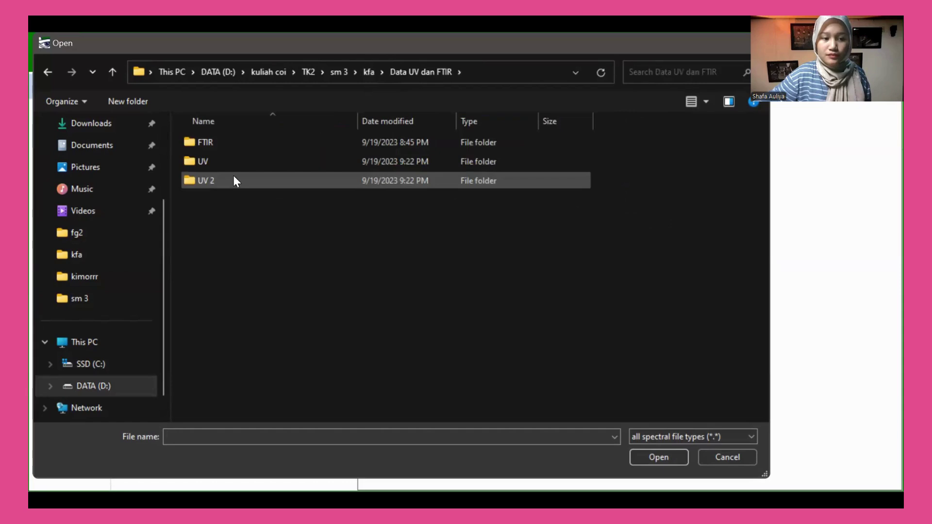
double_click(243, 140)
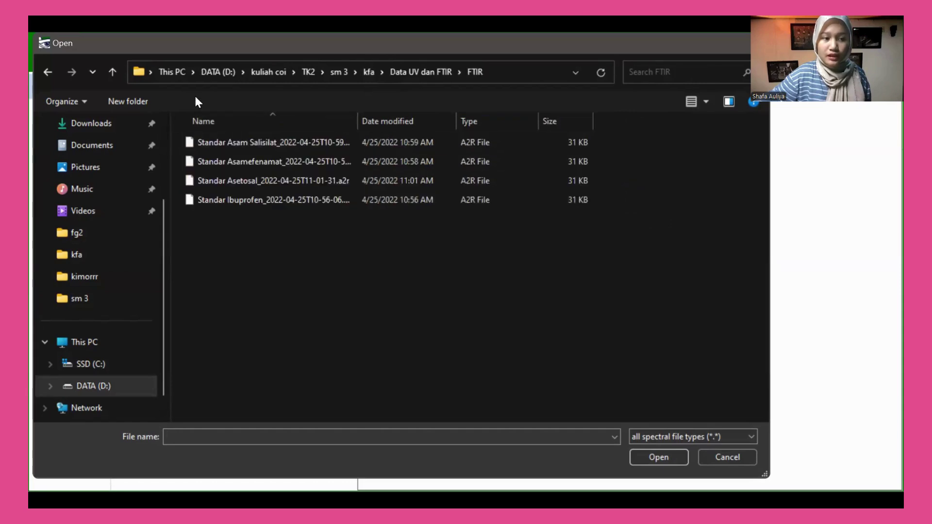
left_click(434, 70)
double_click(245, 164)
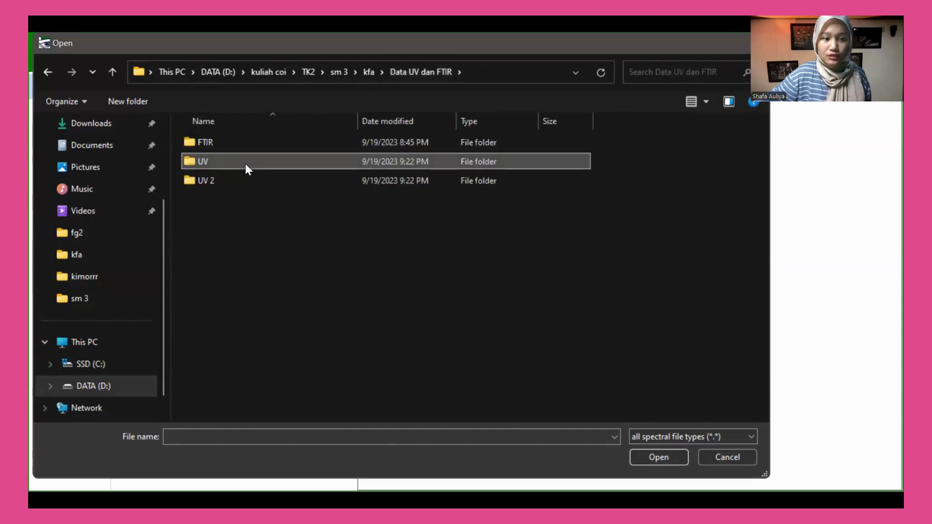
Step: Find the file SAMPEL ANTALGIN.CSV by its name and import it into the spectra view
left_click(264, 435)
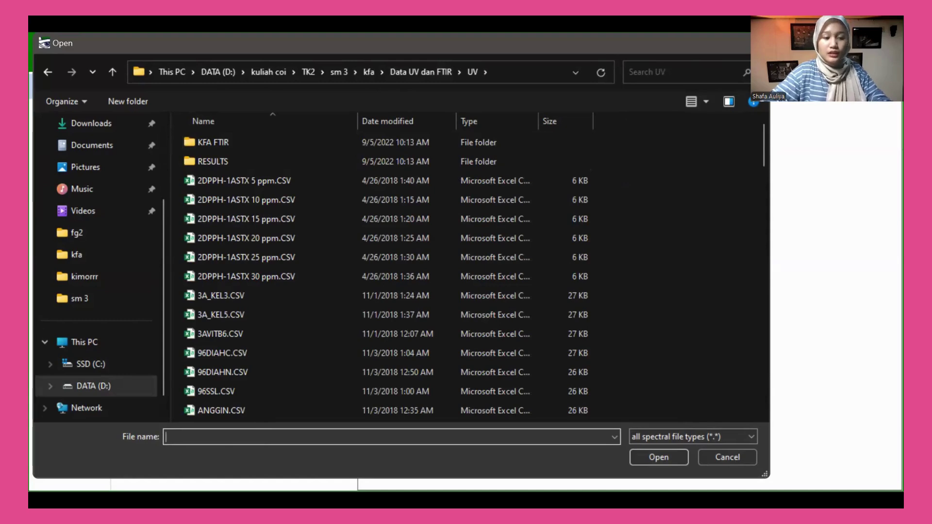
type("sam")
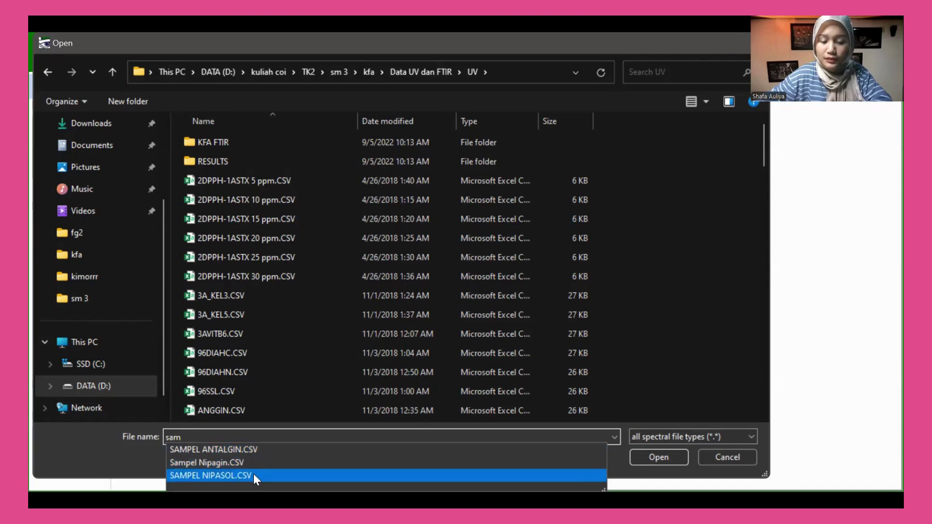
left_click(260, 446)
left_click(653, 457)
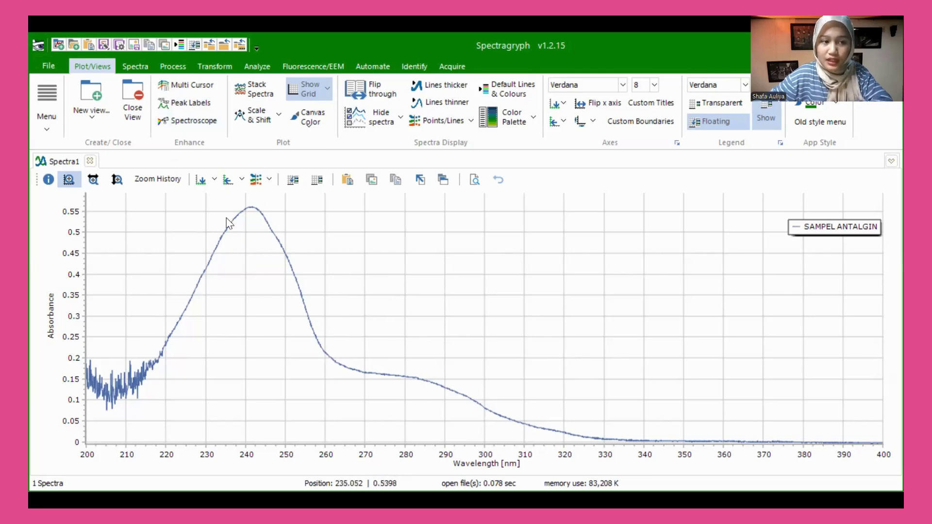
Step: Turn on peak labels for the SAMPEL ANTALGIN spectrum and set their y digits to 2
left_click(190, 103)
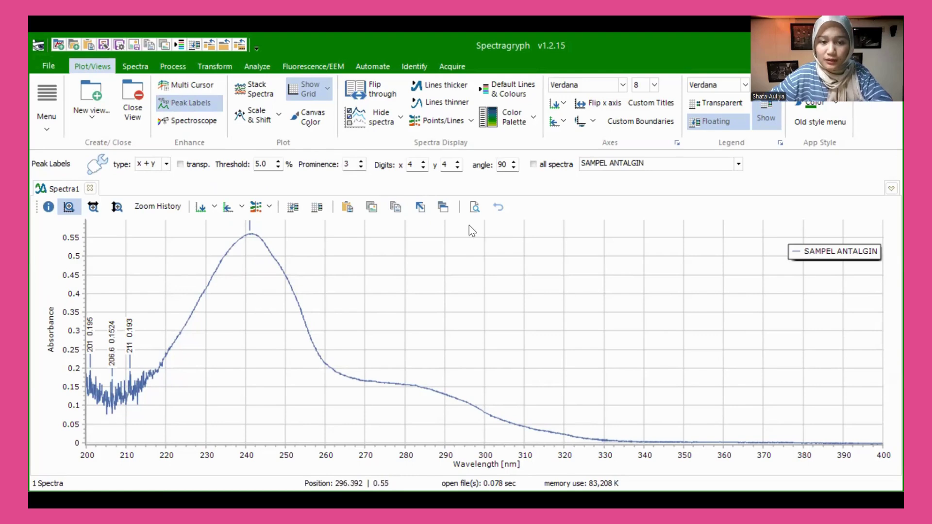
double_click(457, 167)
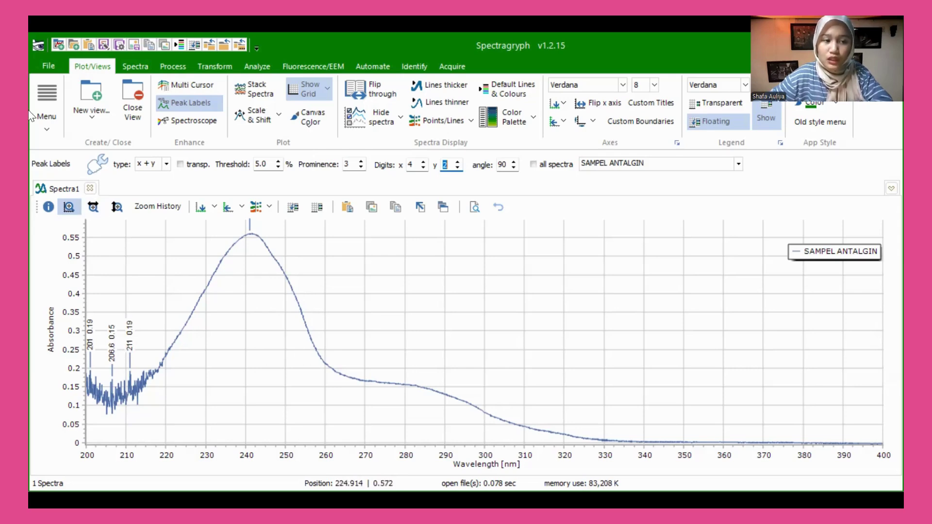
Step: Import STANDAR ANTALGIN.CSV into the same view and move the legend slightly inward from the plot's edge
left_click(47, 67)
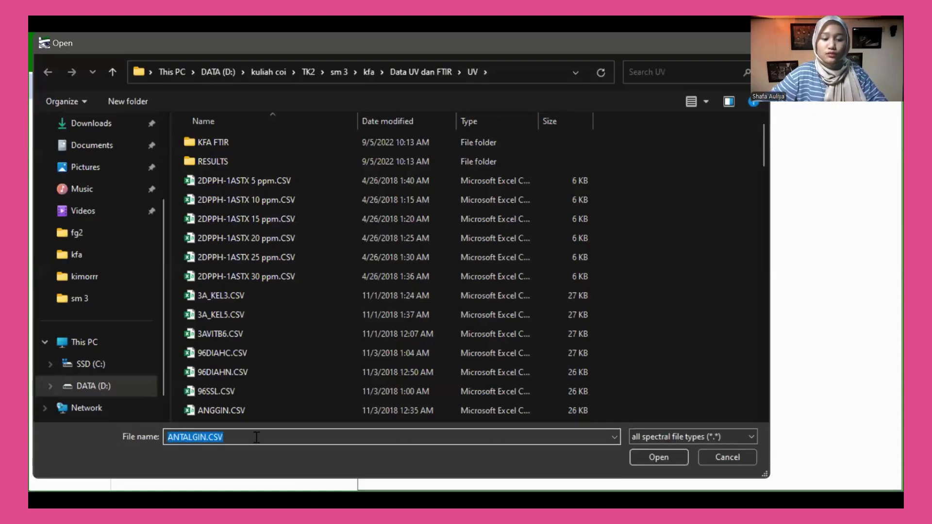
key("BackSpace")
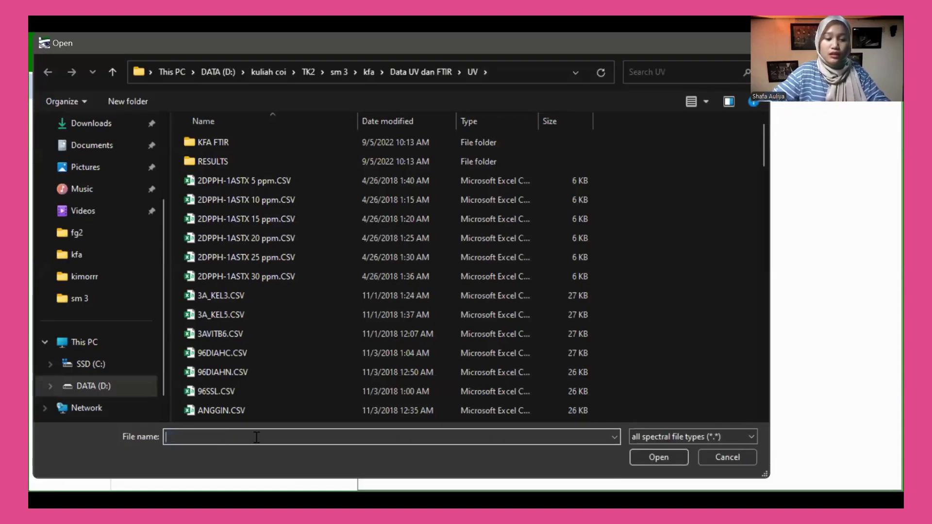
type("stan")
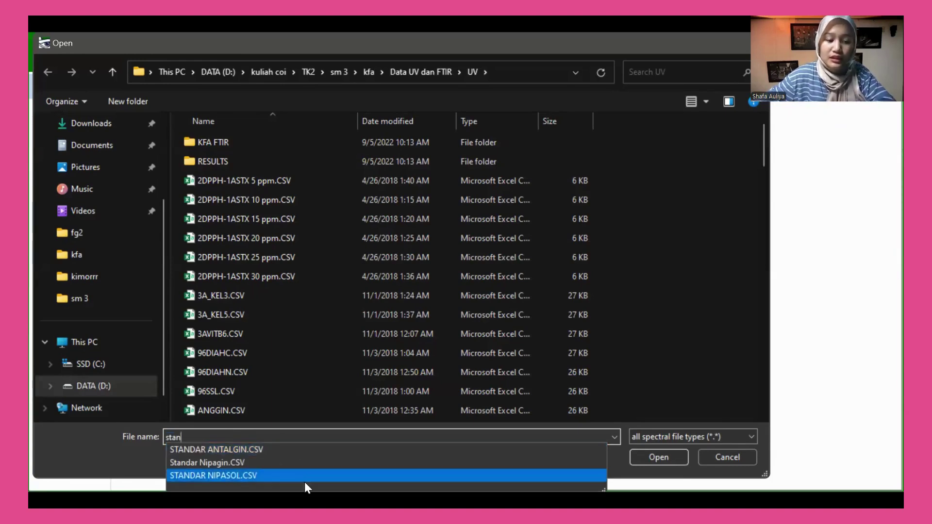
left_click(279, 450)
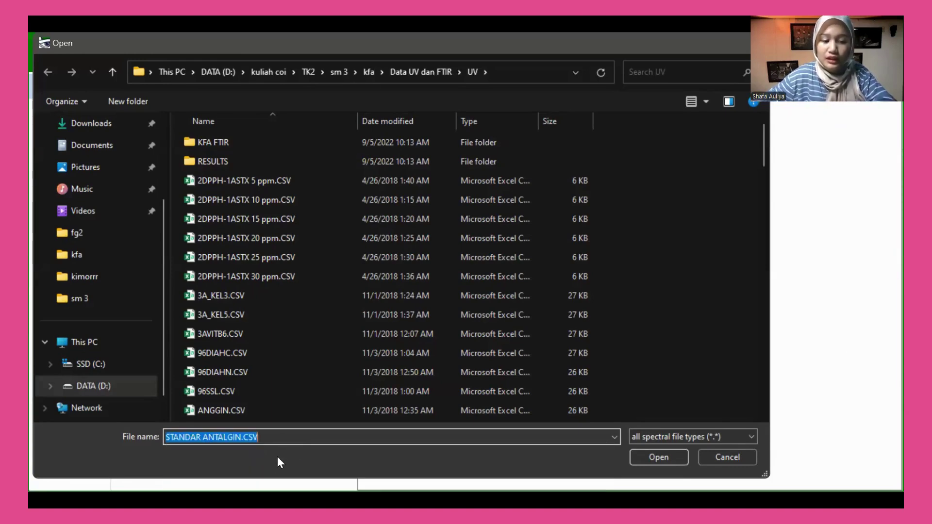
left_click(661, 459)
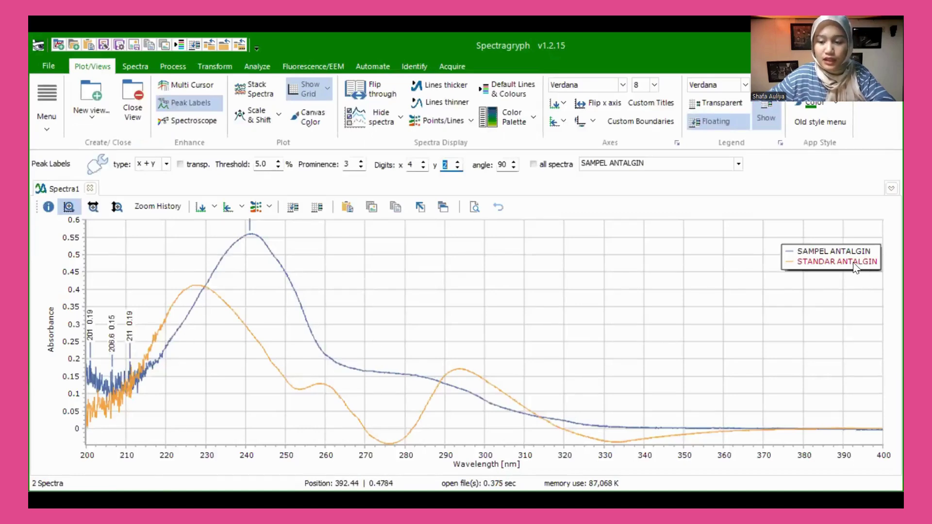
left_click_drag(854, 265, 834, 277)
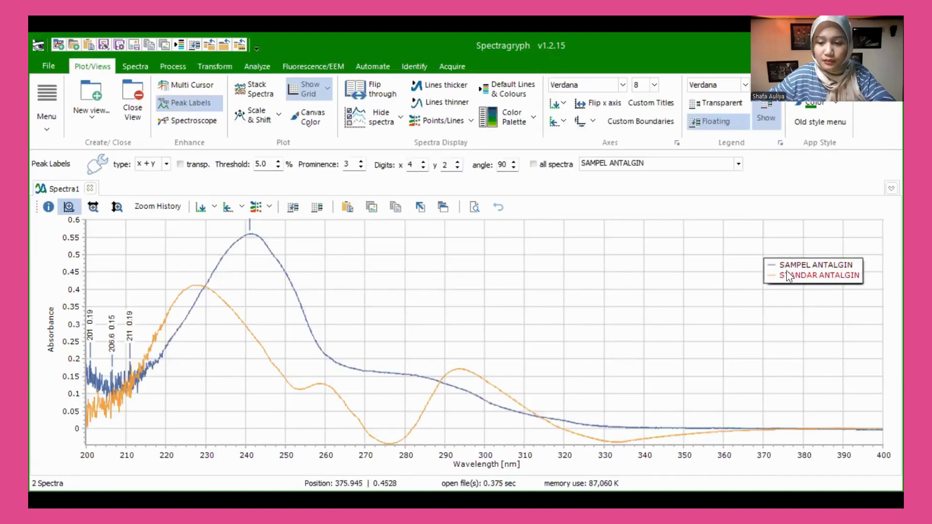
left_click(799, 276)
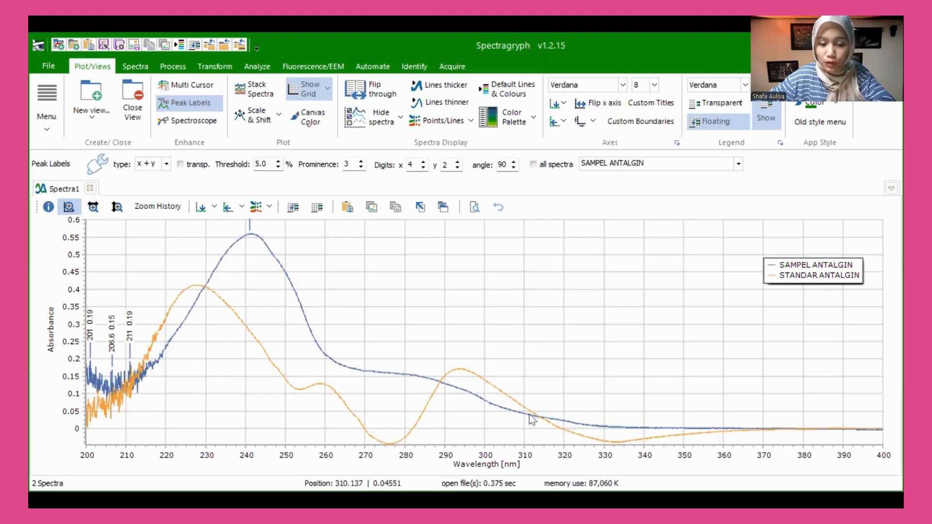
Step: Apply the peak labels to all spectra and stack the spectra in the plot
left_click(534, 164)
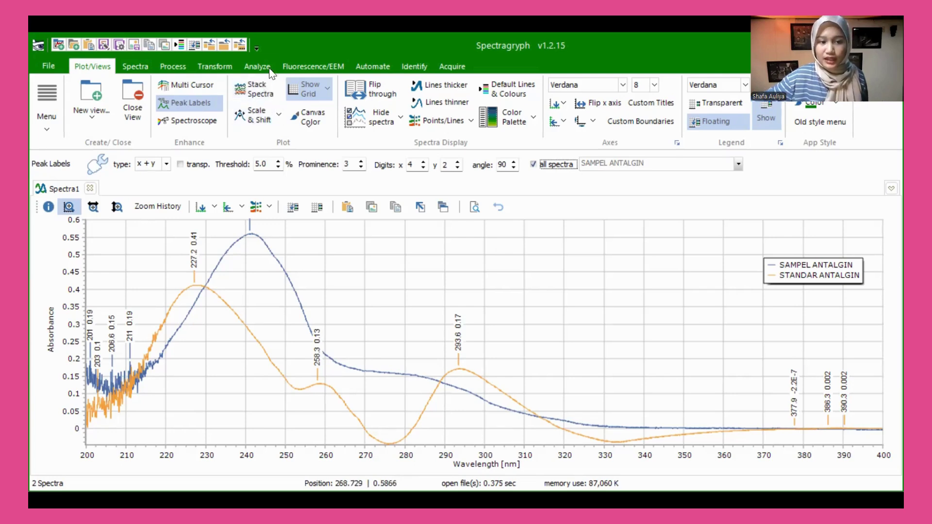
left_click(272, 95)
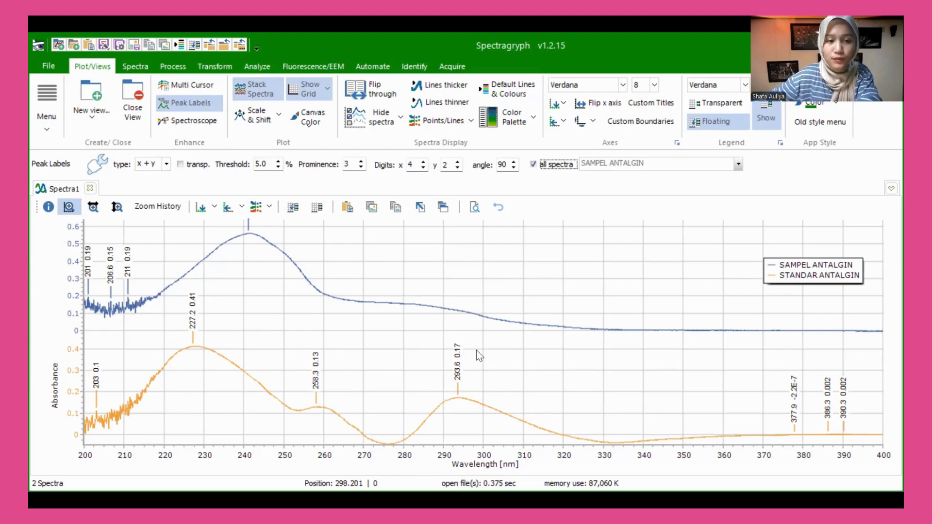
Step: Import Sampel Nipagin.CSV from the UV folder into the stacked spectra view
left_click(48, 66)
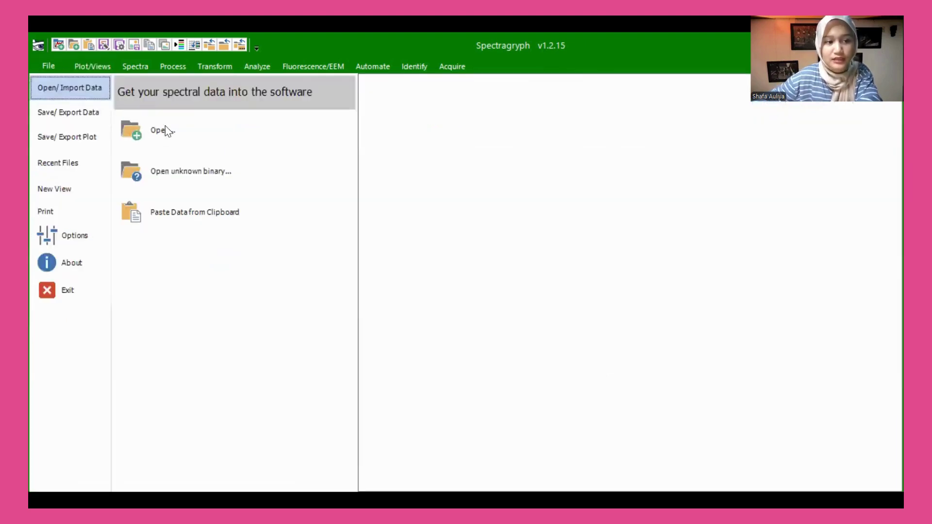
left_click(224, 148)
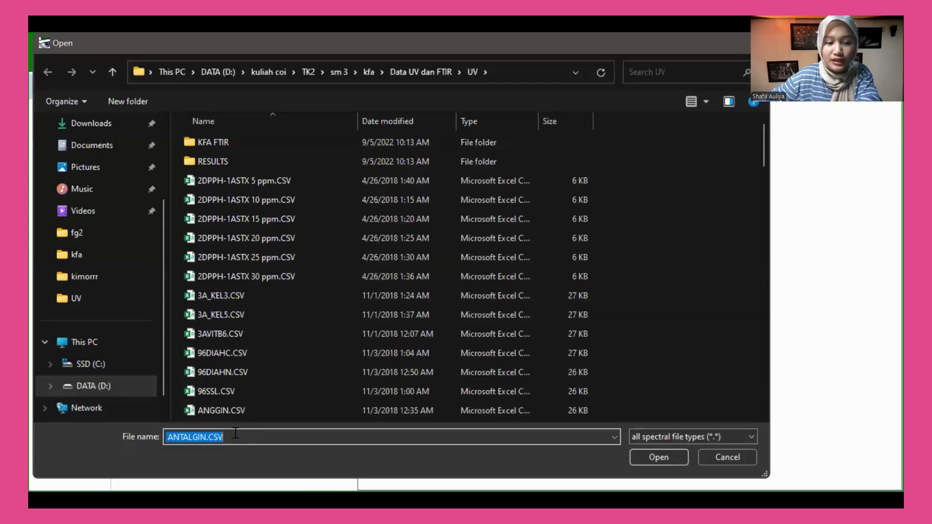
left_click(238, 437)
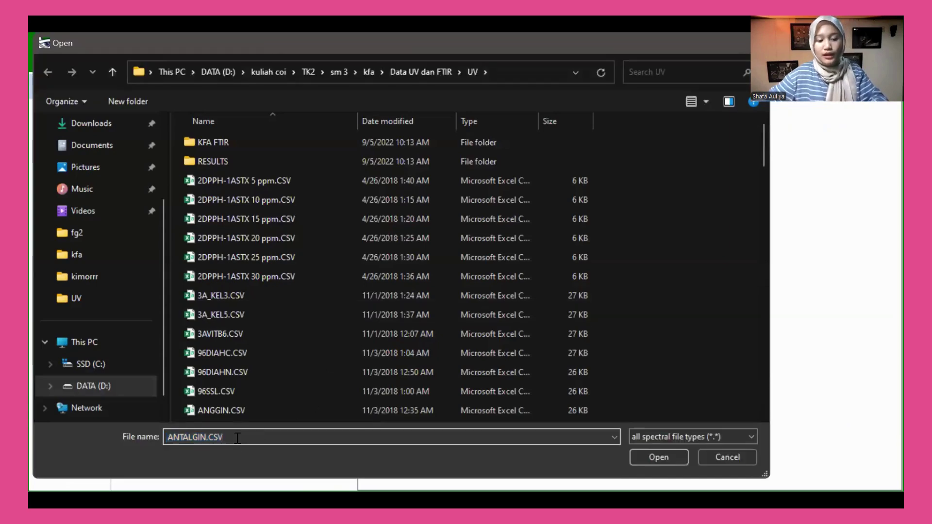
key("ctrl+a")
key("BackSpace")
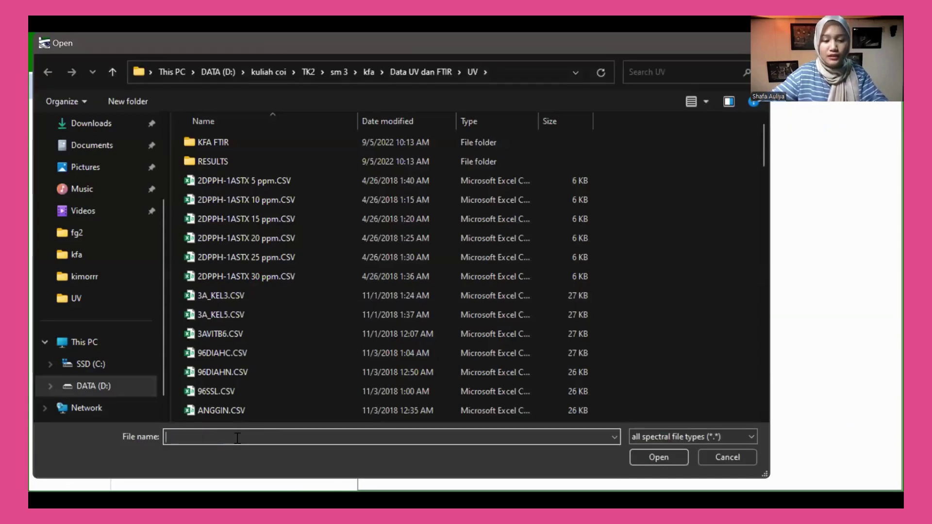
type("sam")
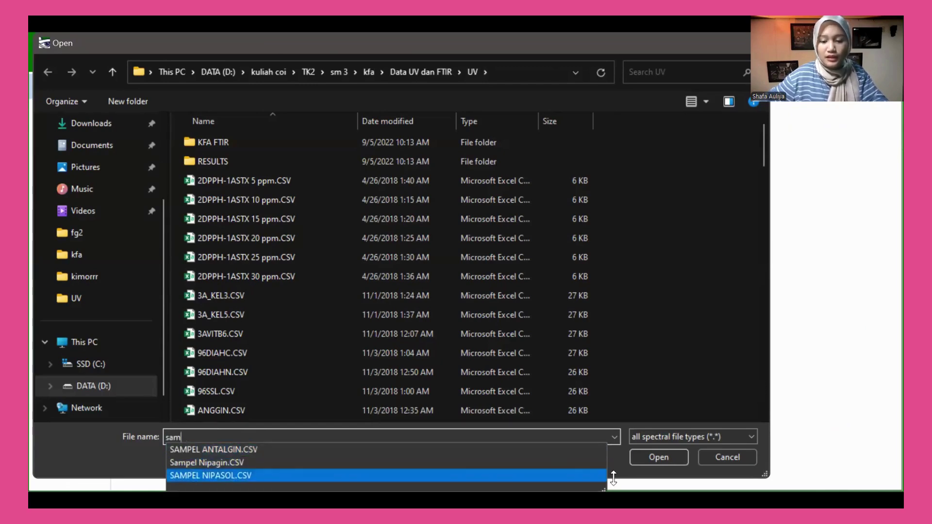
left_click(424, 463)
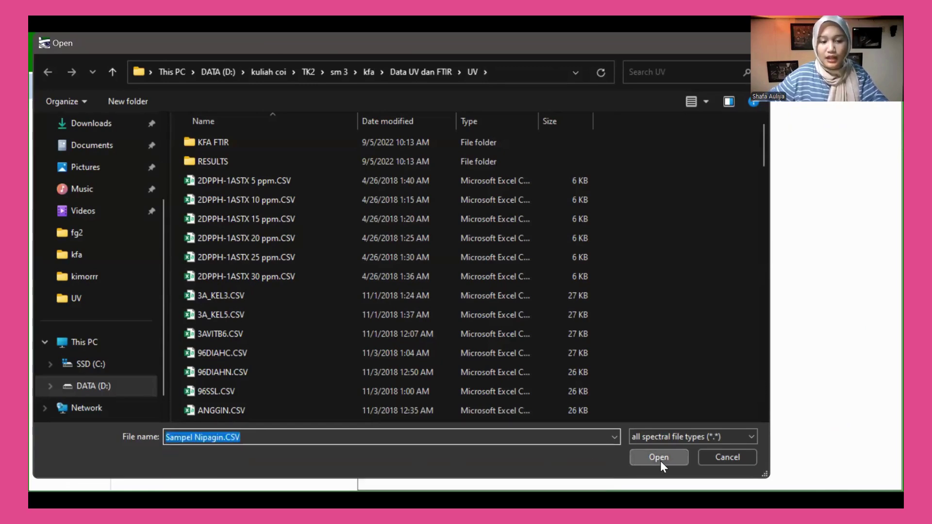
left_click(660, 461)
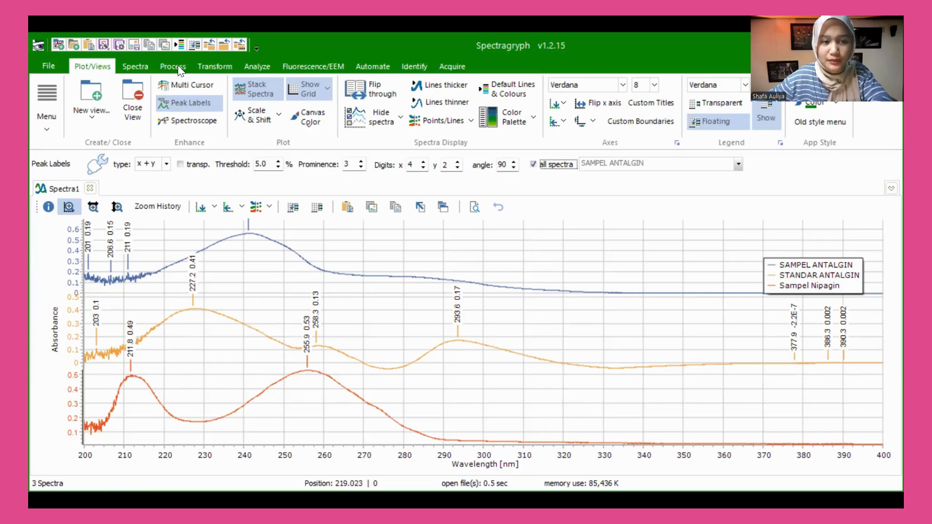
Step: Remove only the Sampel Nipagin spectrum from the stacked view, keeping both antalgin spectra
left_click(145, 71)
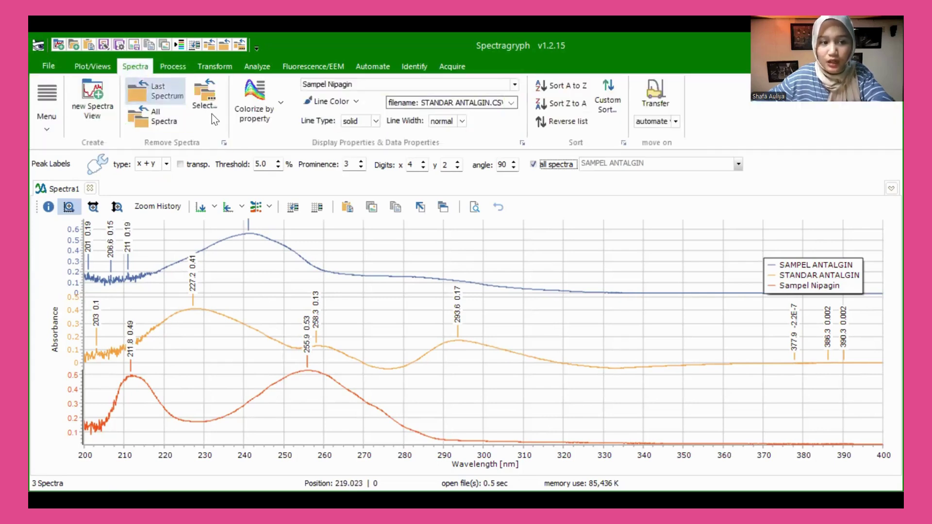
left_click(224, 143)
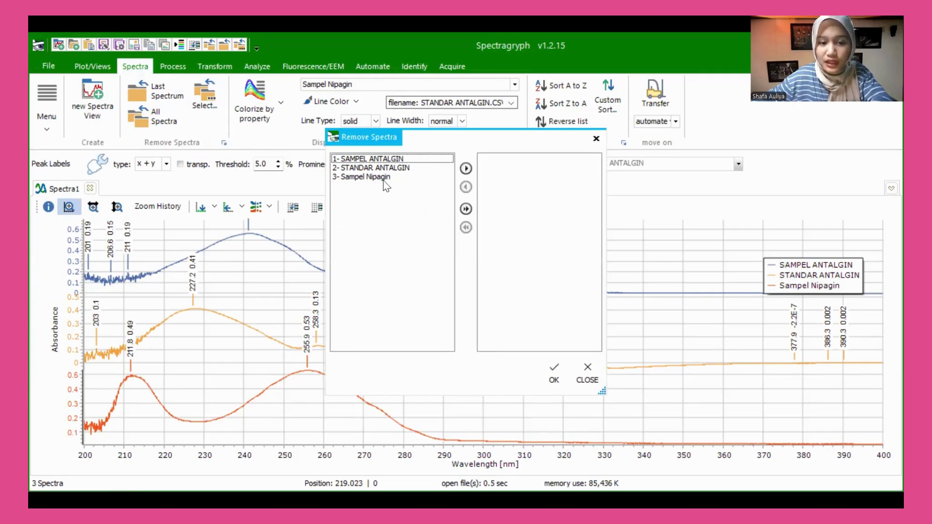
left_click(376, 158)
left_click(373, 170)
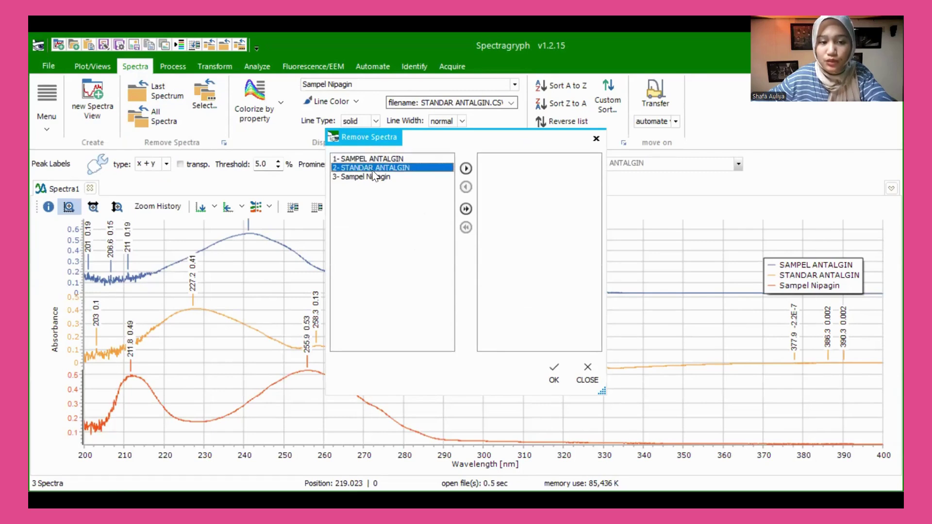
left_click(369, 178)
left_click(376, 160)
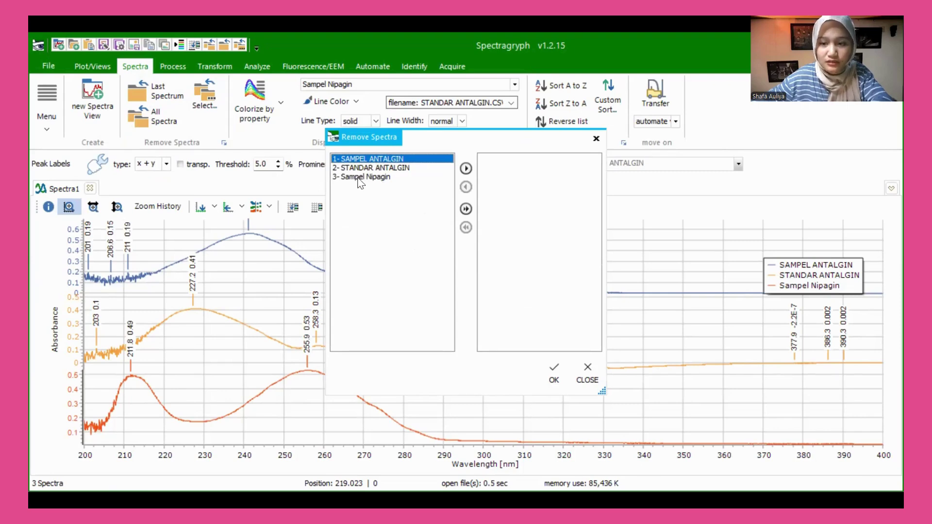
left_click(360, 177)
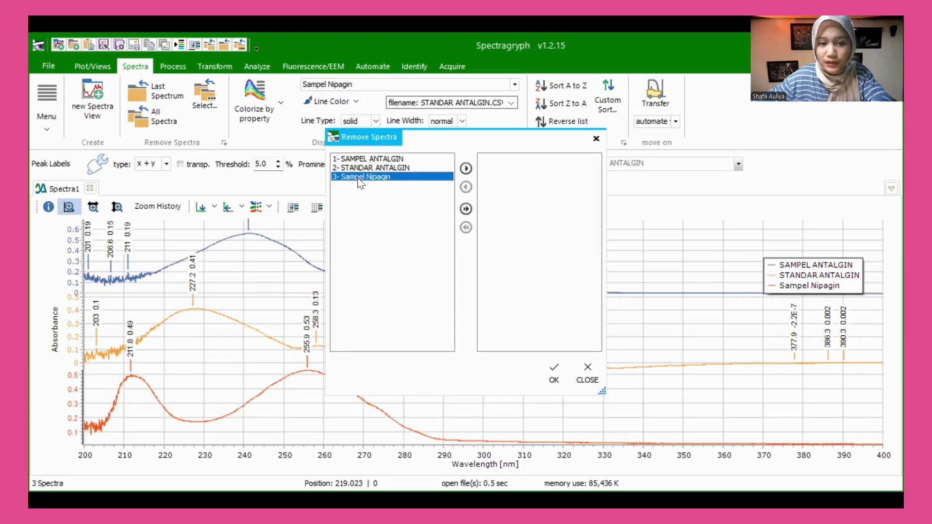
left_click(465, 168)
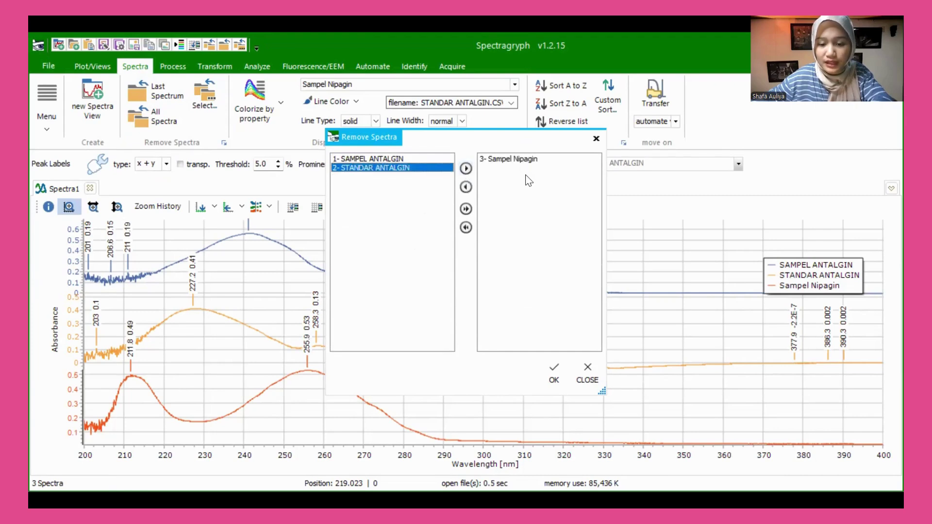
left_click(554, 379)
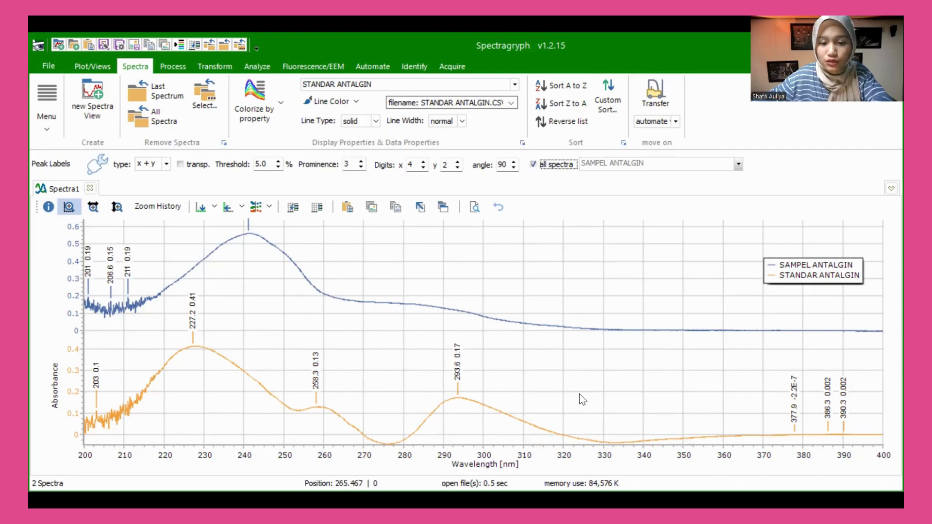
Step: Rename the SAMPEL ANTALGIN legend entry to SAMPEL ANTALGIN Kelompok 1 and move the legend inward so it fits within the plot
left_click(816, 271)
double_click(816, 273)
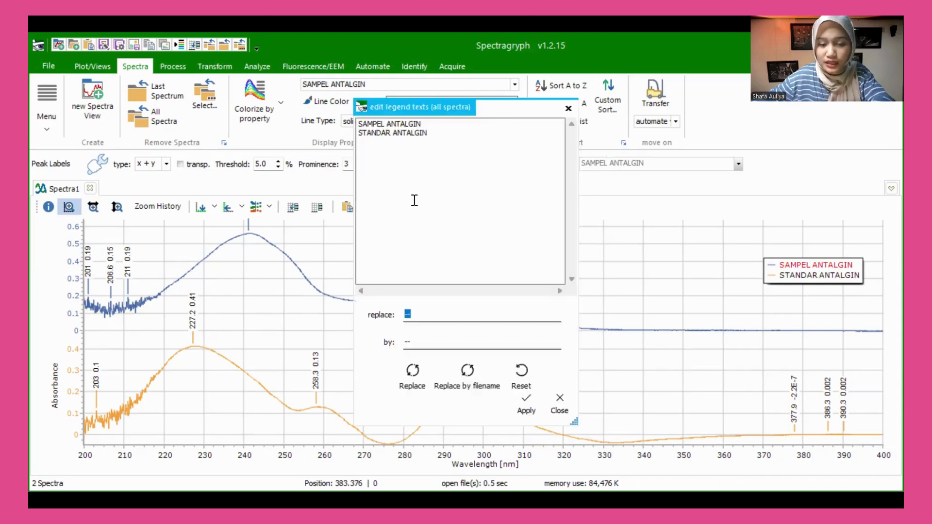
left_click(449, 141)
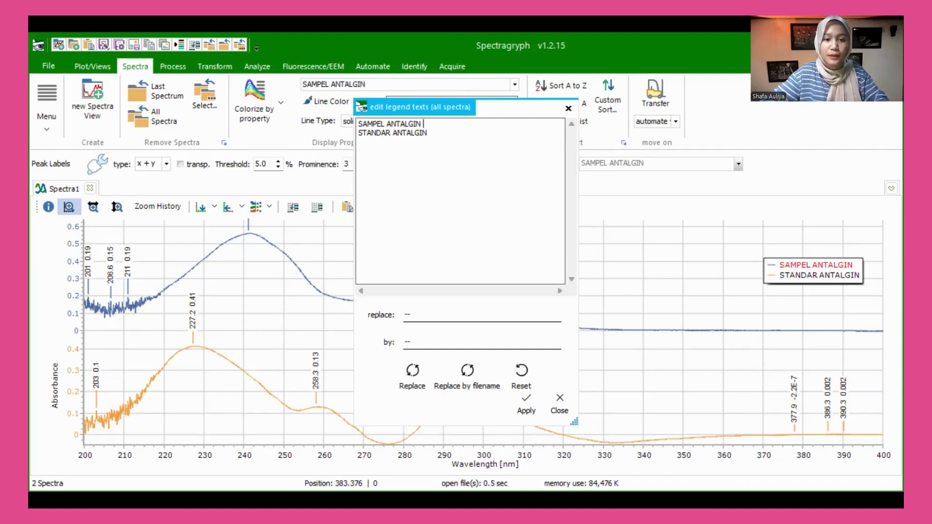
type("Kel")
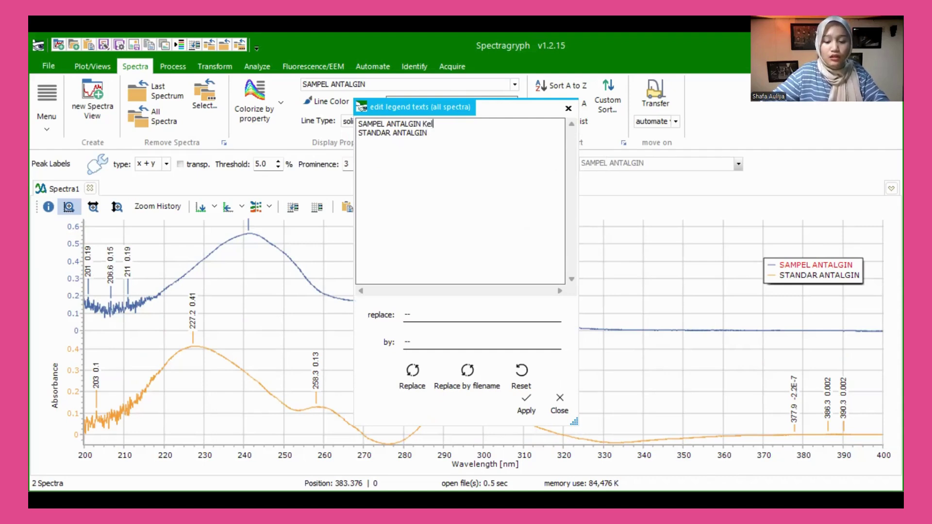
type("ompok 1")
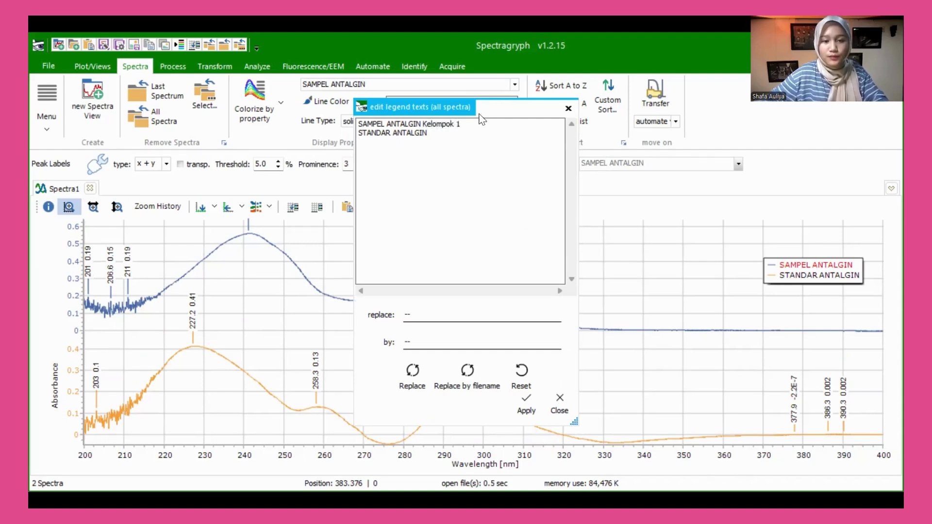
left_click(427, 134)
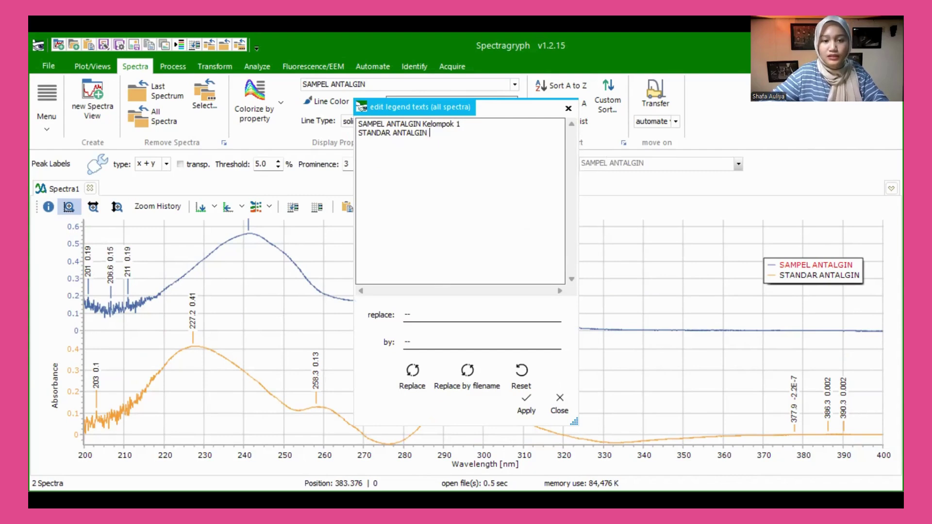
left_click(527, 412)
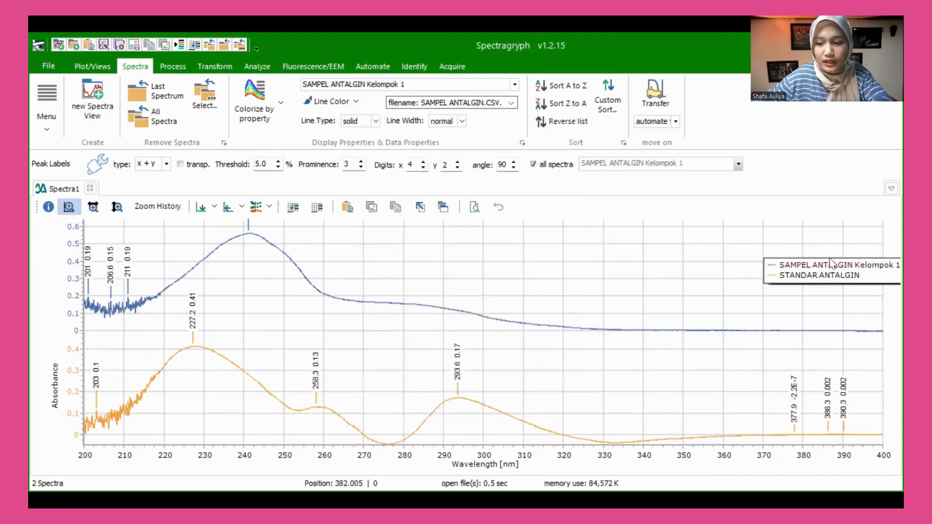
left_click(791, 285)
left_click_drag(791, 286, 799, 282)
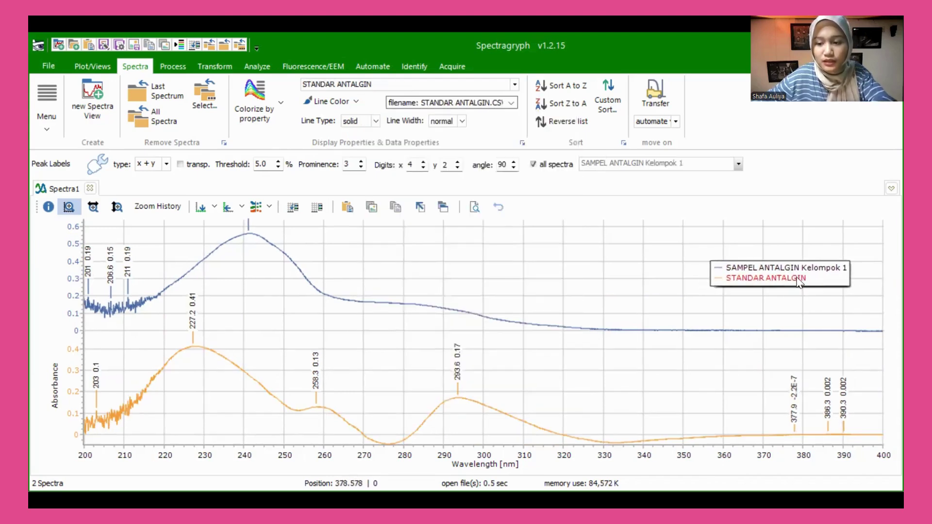
Step: Try out different line thicknesses on all spectra, from very thick down to slightly thicker than the default
left_click(92, 66)
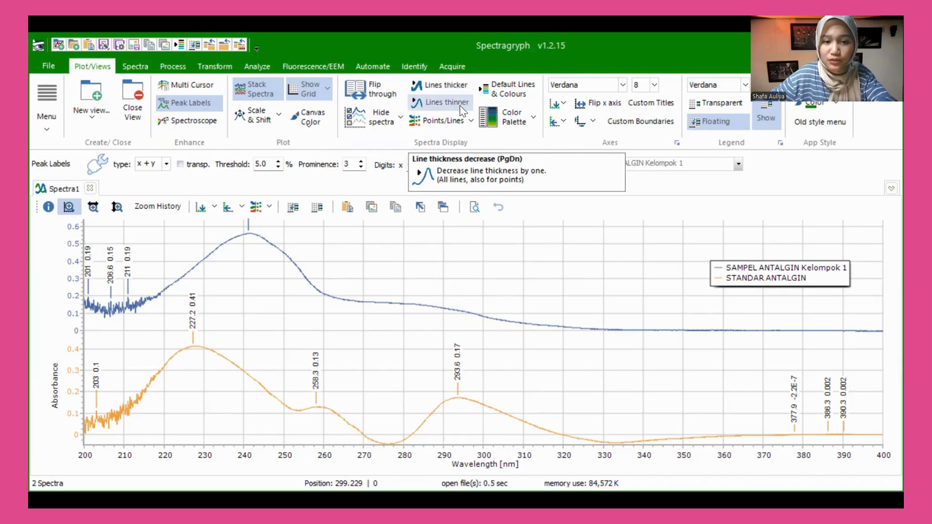
key("Page_Up")
key("Page_Up")
key("Page_Up")
key("Page_Up")
key("Page_Up")
key("Page_Up")
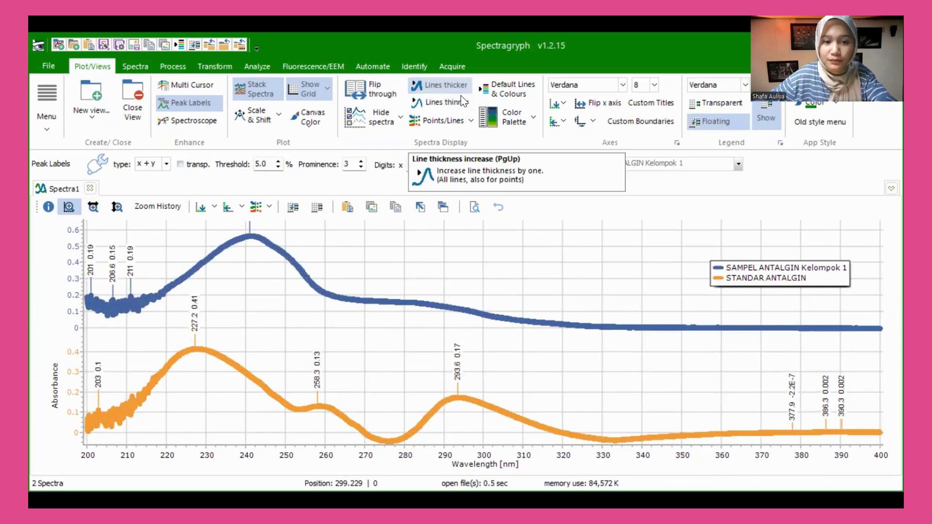
left_click(464, 102)
left_click(464, 102)
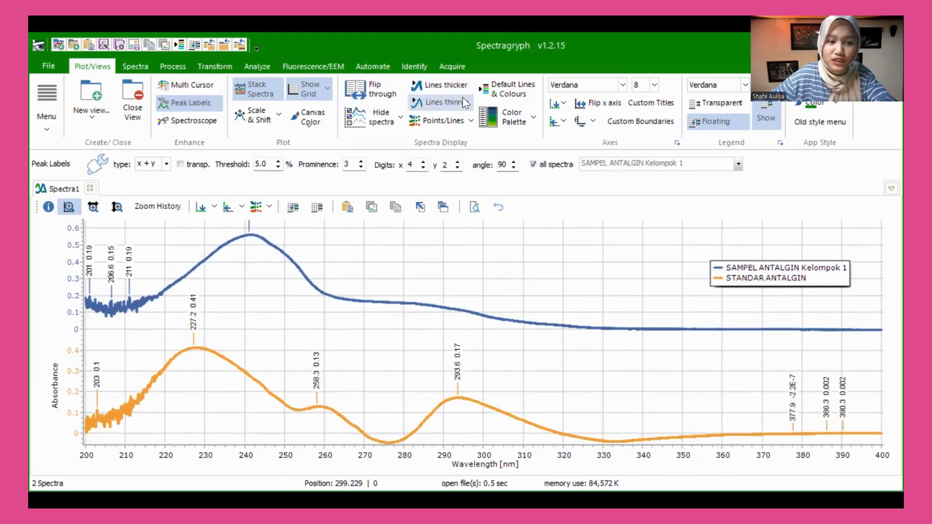
left_click(464, 102)
key("Page_Up")
key("Page_Up")
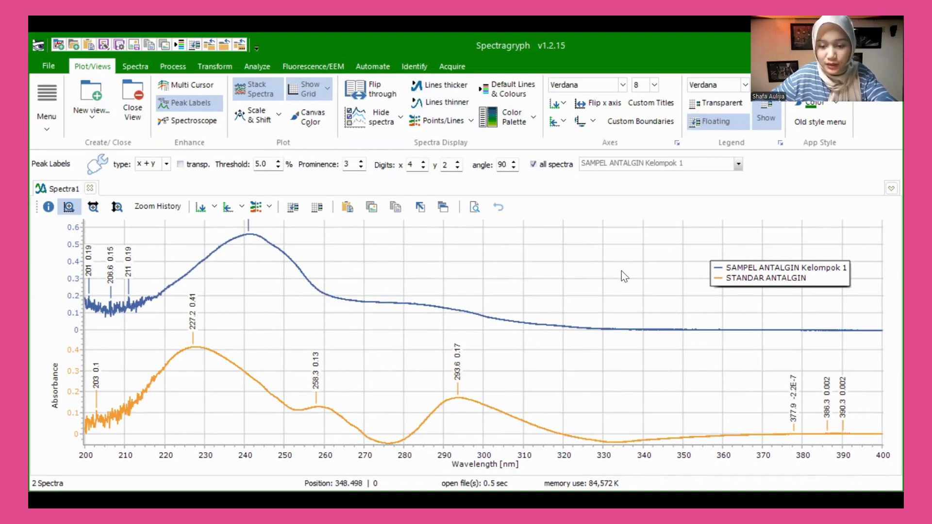
Step: Hide the plot grid and restore the default lines and colours of the spectra
left_click(307, 97)
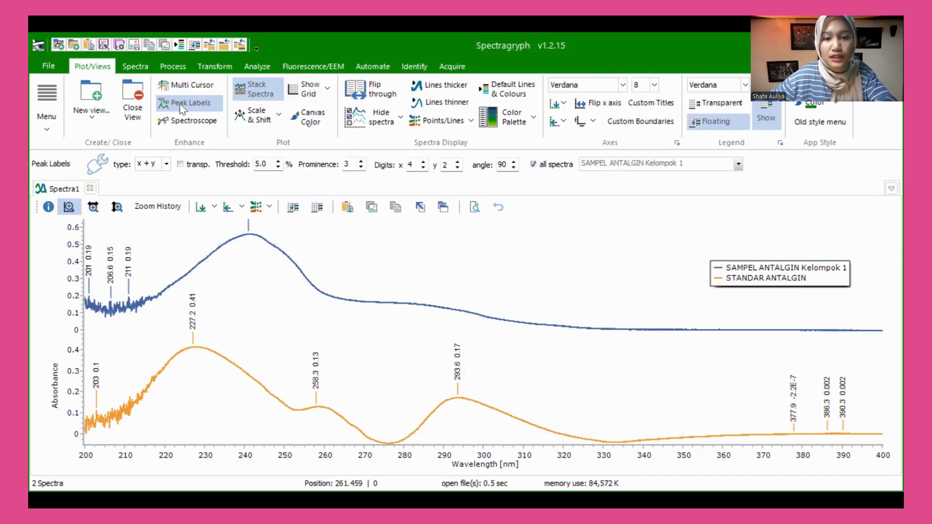
left_click(496, 94)
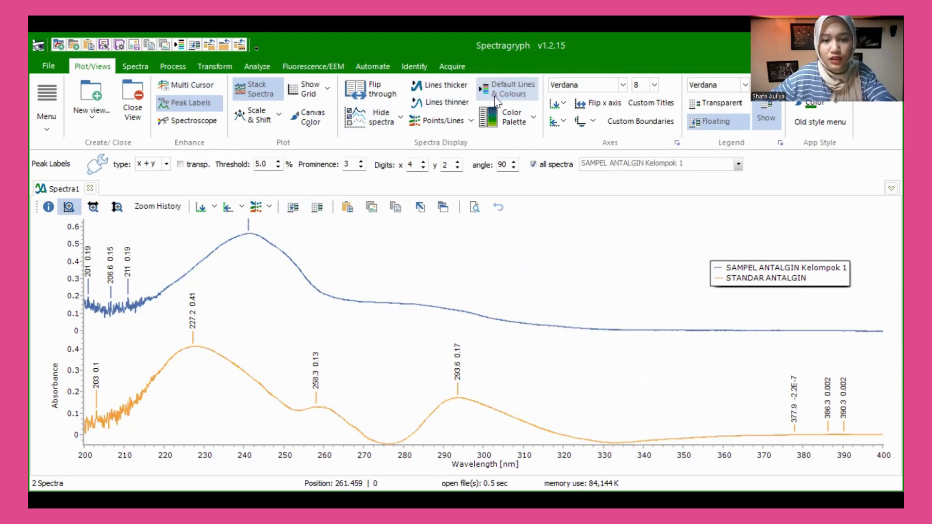
Step: Colorize the spectra by property with a 3-color gradient using sea green minimum, magenta midpoint and lavender maximum
left_click(133, 70)
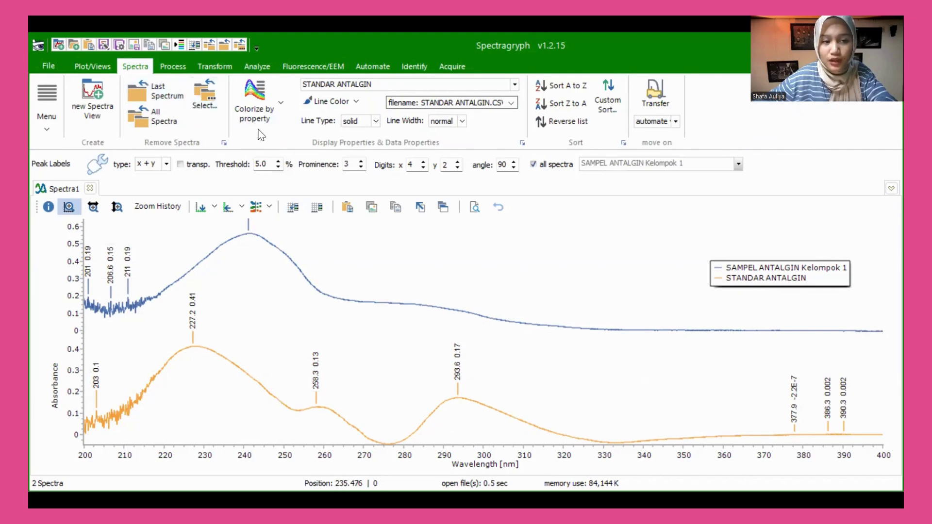
left_click(281, 103)
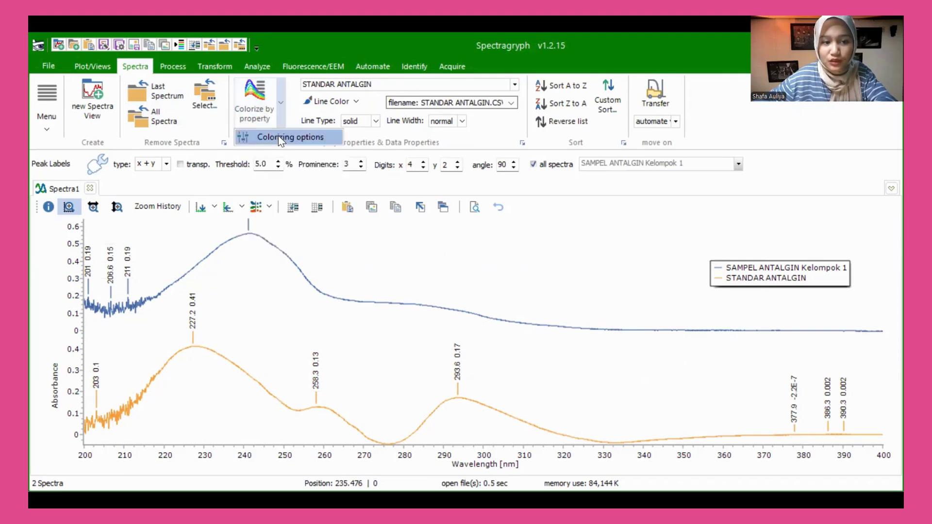
left_click(275, 137)
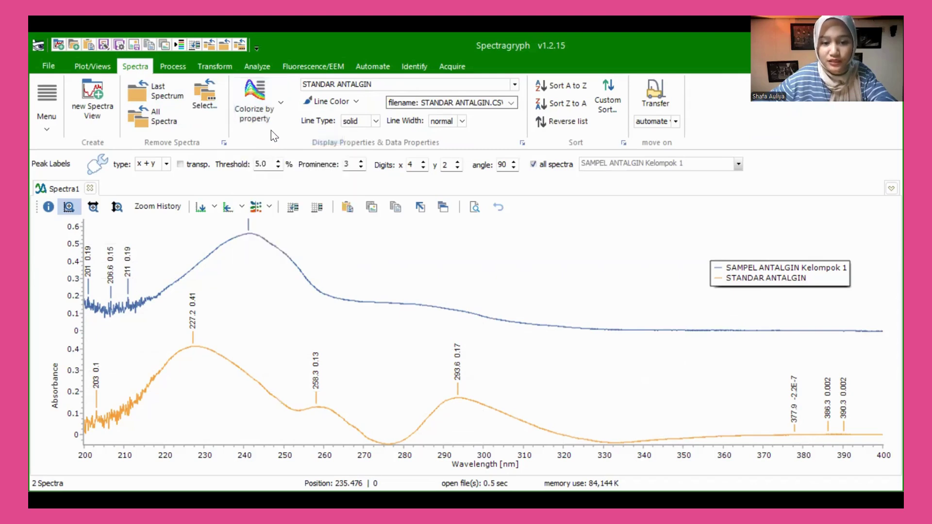
left_click(399, 320)
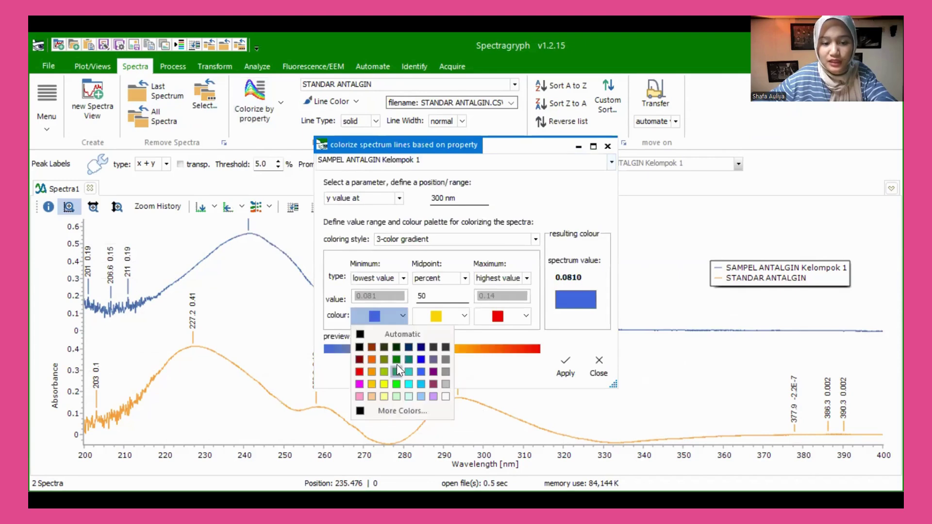
left_click(397, 365)
left_click(426, 320)
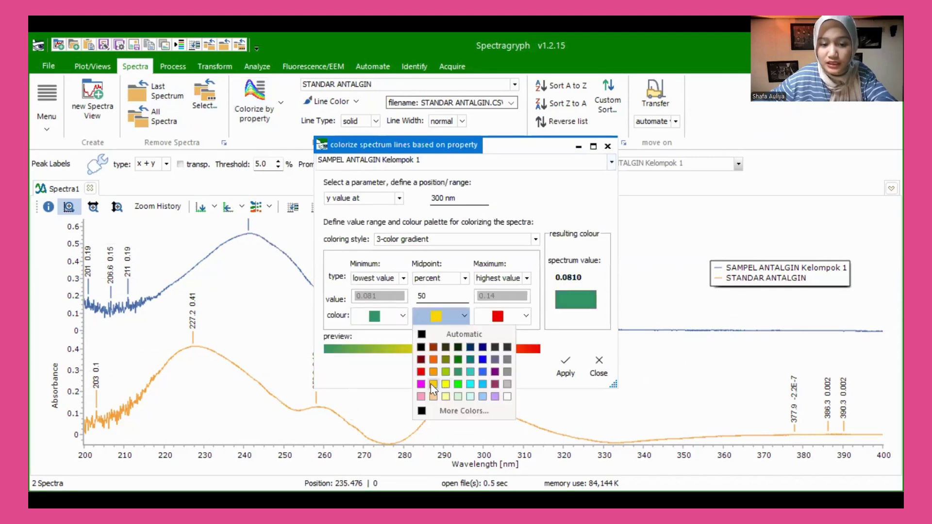
left_click(421, 385)
left_click(479, 316)
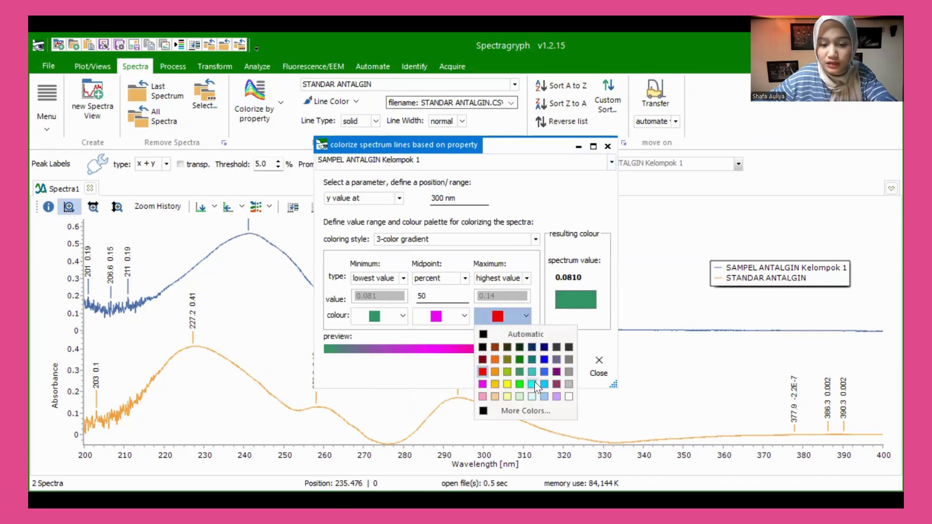
left_click(556, 397)
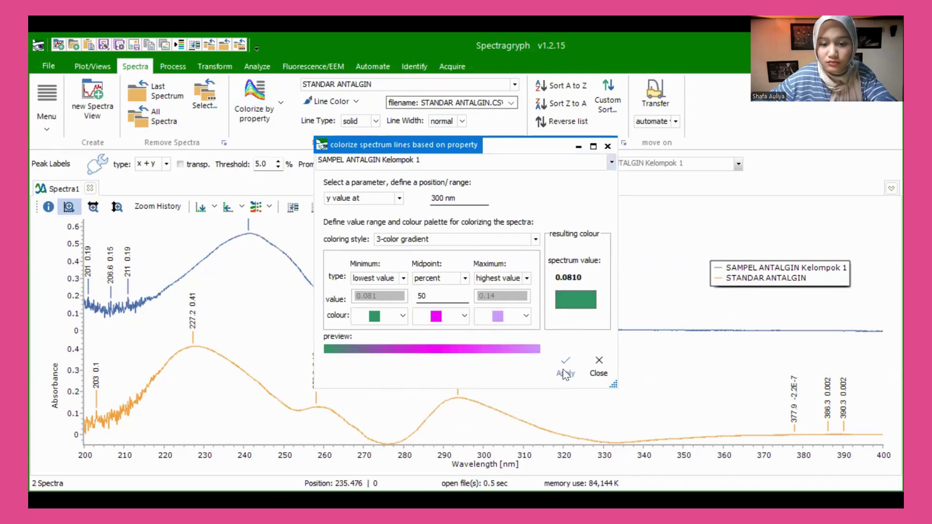
left_click(565, 373)
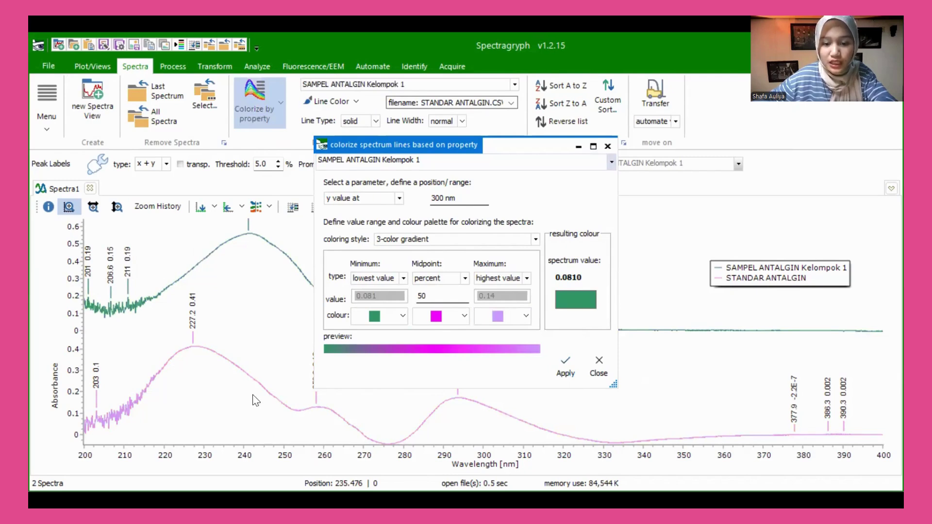
Step: Change the gradient's midpoint colour to pale green and its maximum to plum, apply it and close the colorizing options
left_click(452, 319)
left_click(457, 397)
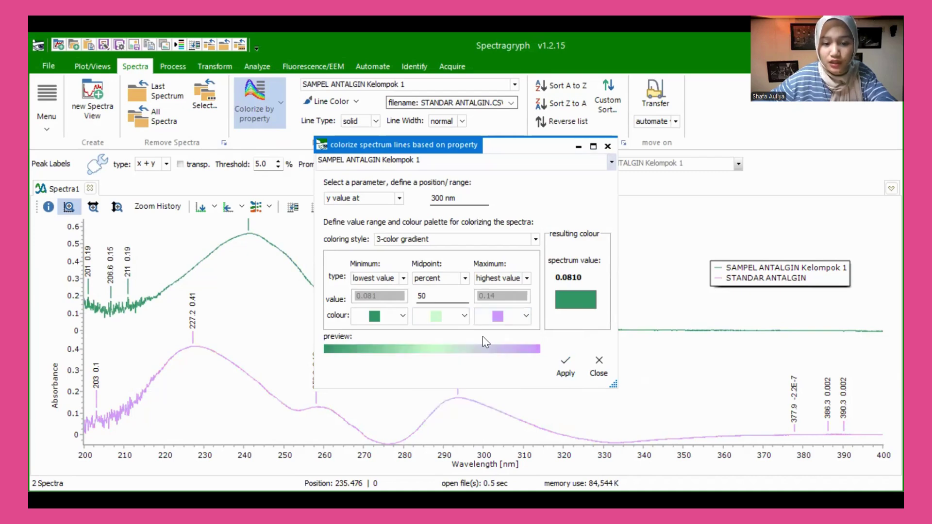
left_click(526, 316)
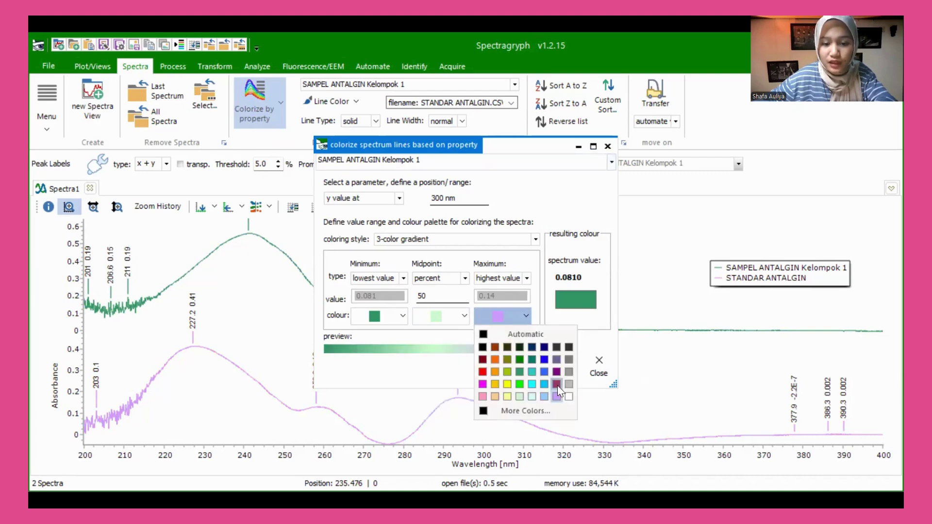
left_click(557, 386)
left_click(570, 374)
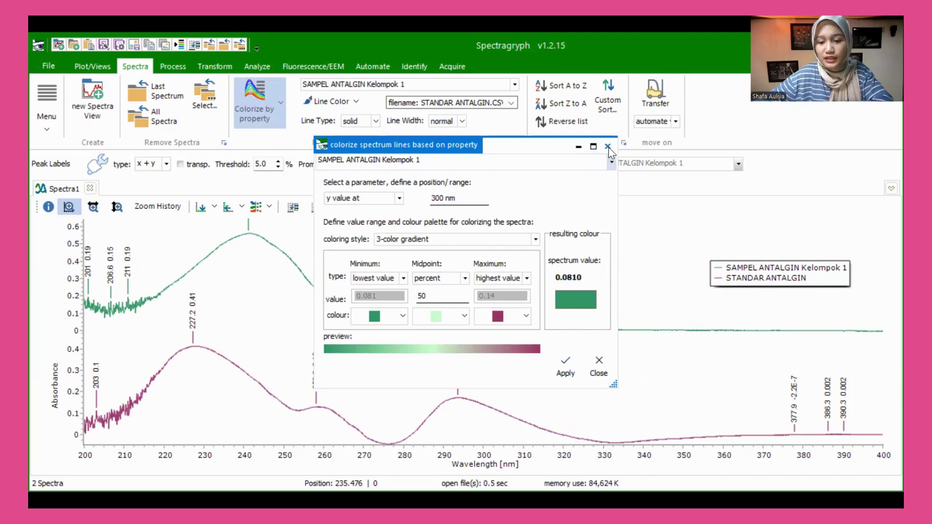
key("Escape")
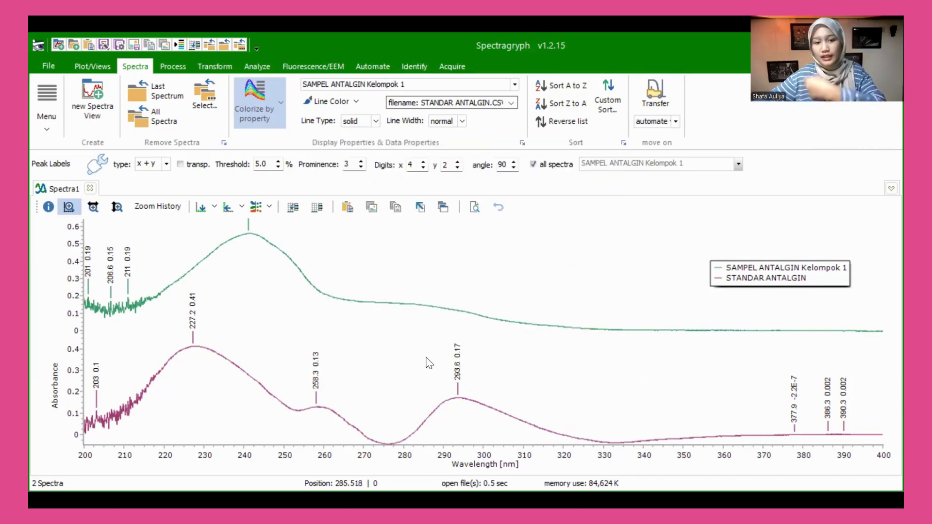
Step: Set the axes font size to 16
left_click(103, 65)
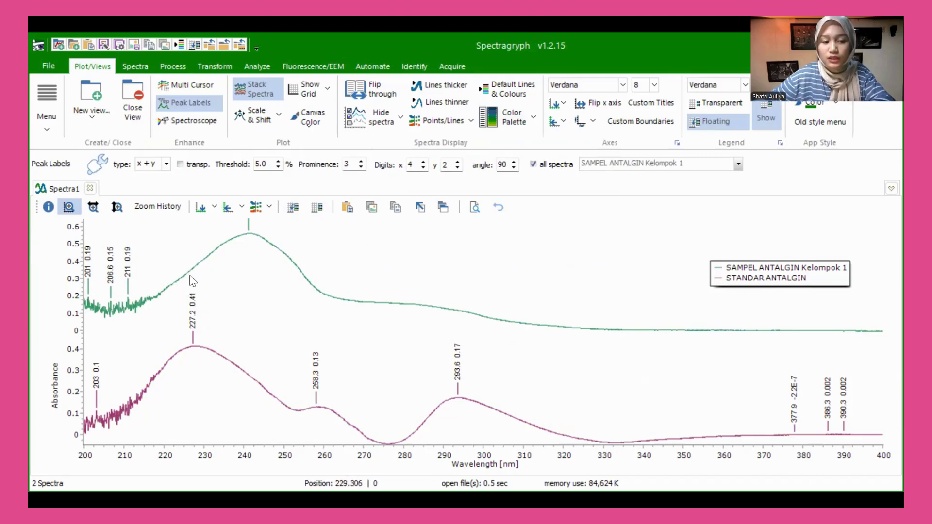
left_click(654, 85)
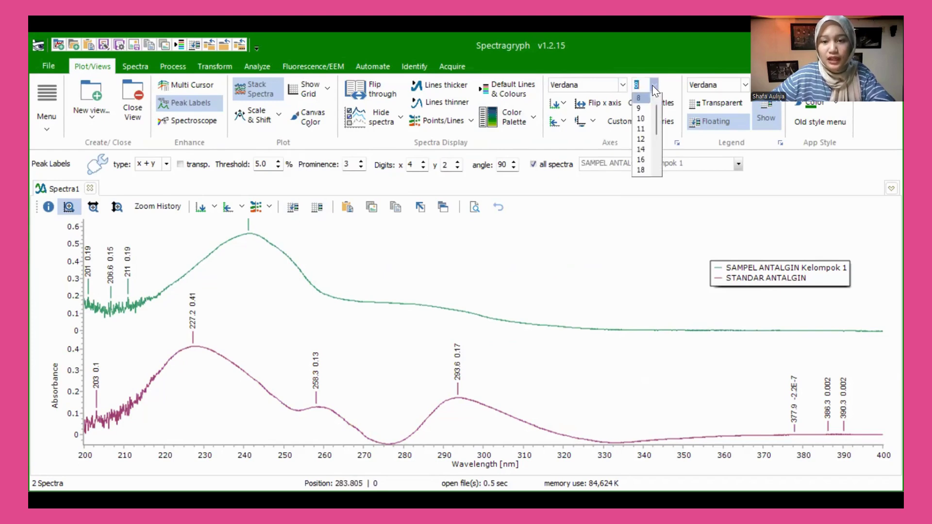
left_click(641, 159)
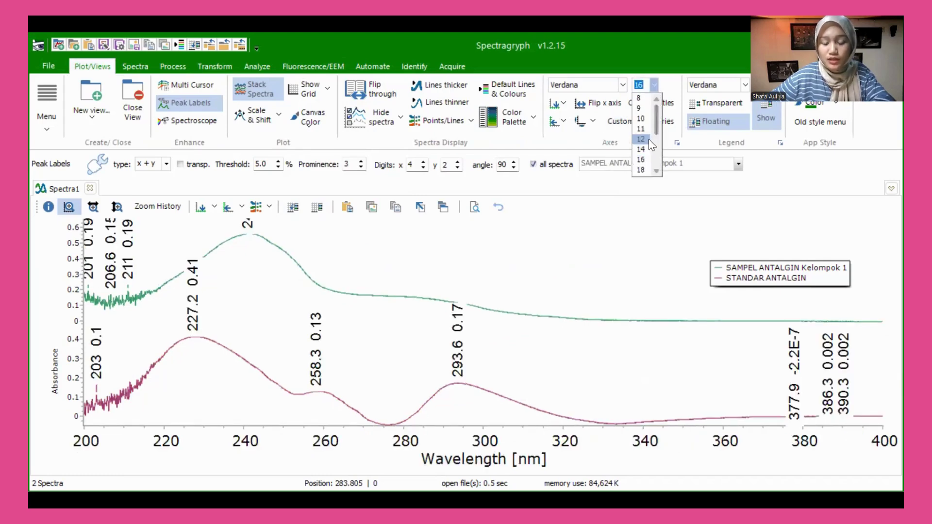
Step: Set the axes font size to 11
left_click(649, 141)
left_click(654, 85)
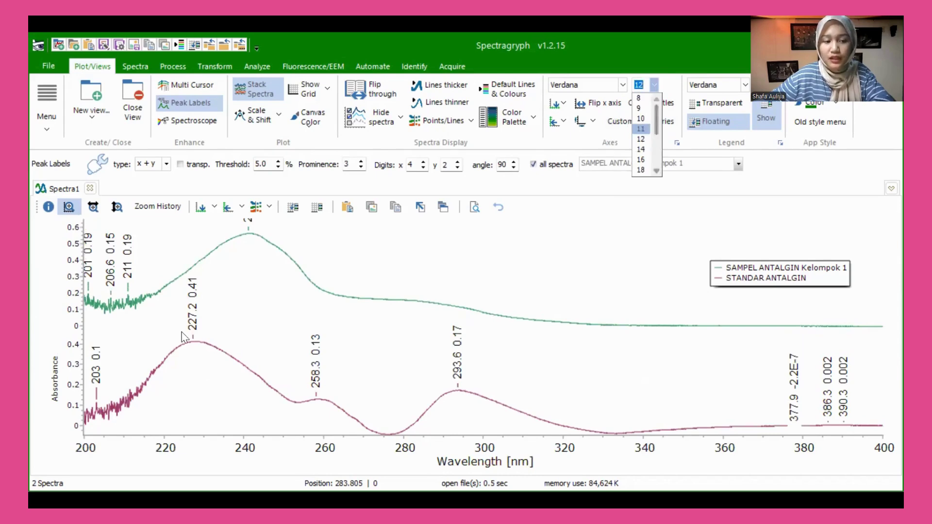
left_click(126, 288)
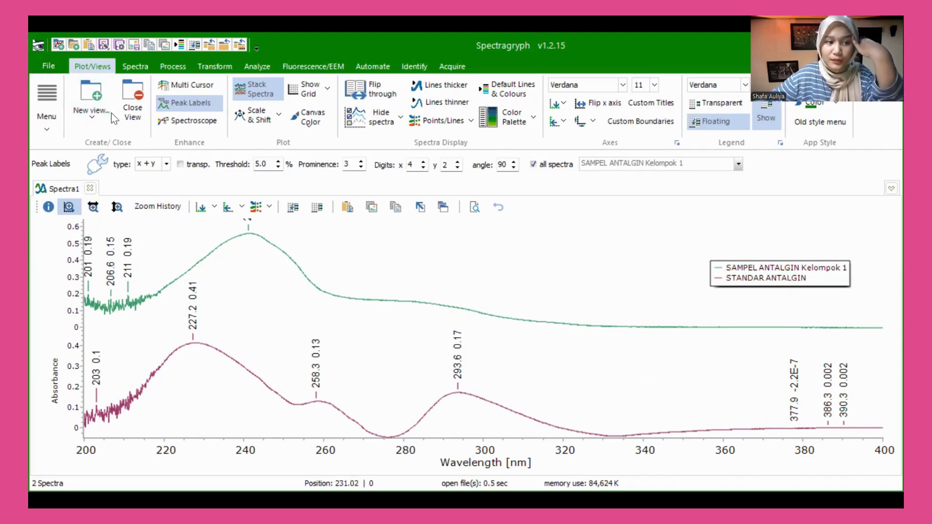
Step: Save the spectral data to the kfa folder as a Spectragryph binary file named Perbandingan Sampel Antalgin
left_click(47, 67)
left_click(94, 116)
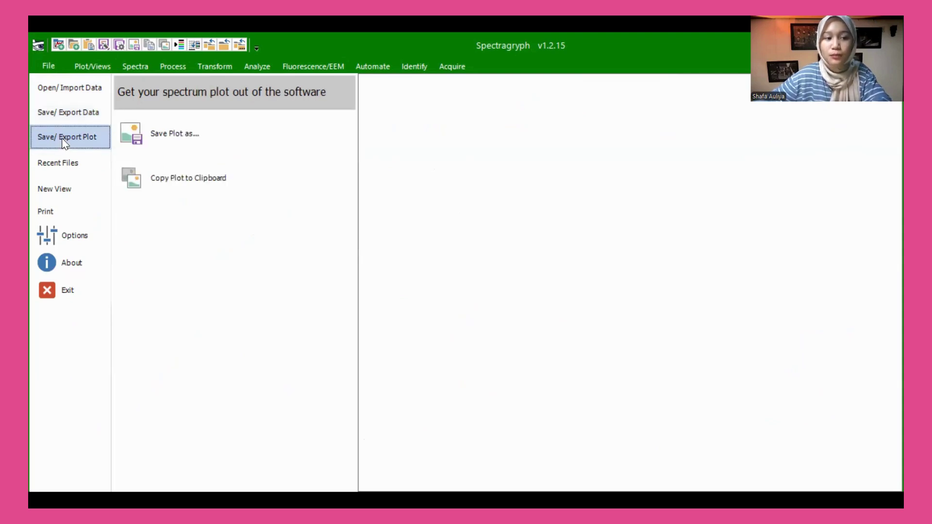
left_click(49, 117)
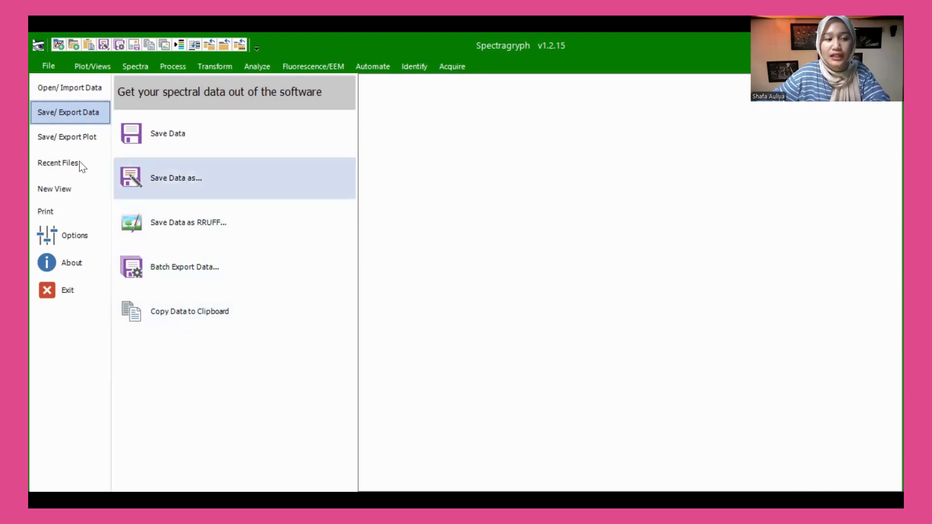
left_click(81, 141)
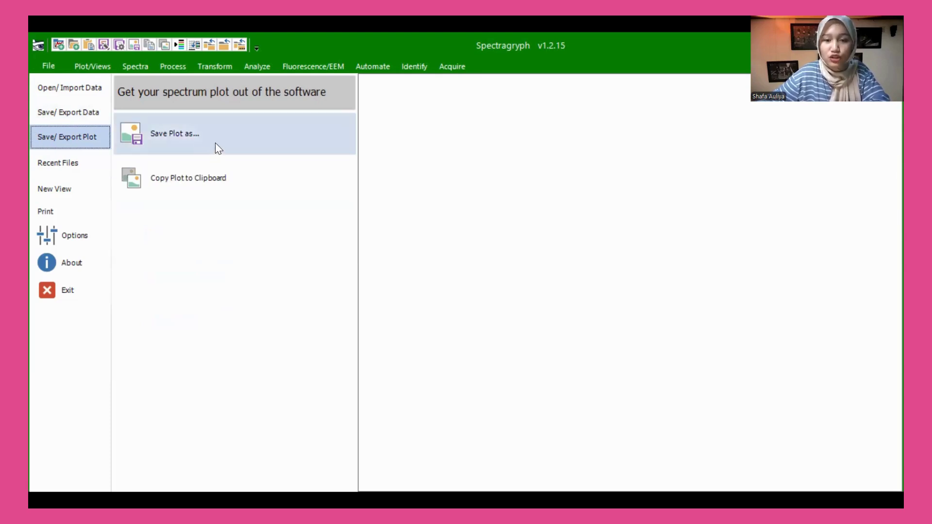
left_click(85, 113)
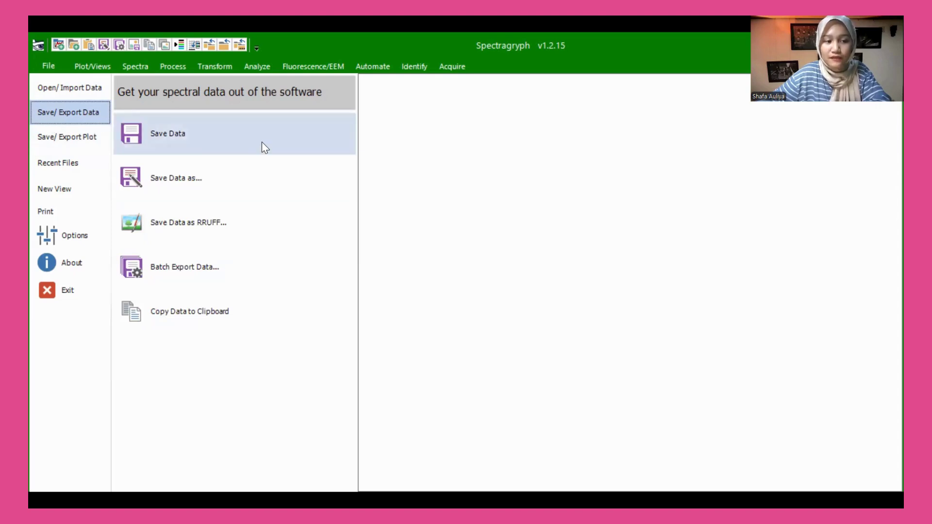
left_click(249, 177)
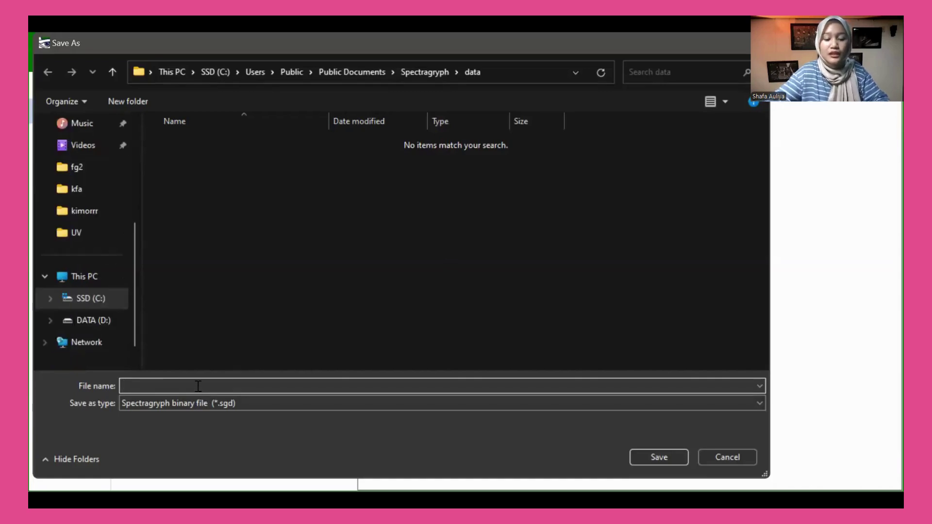
type("Perb")
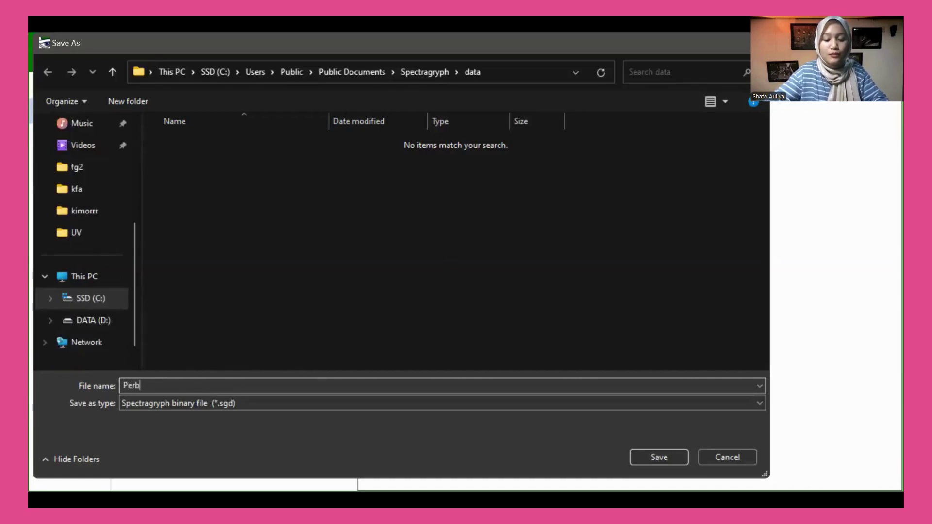
type("andingan S")
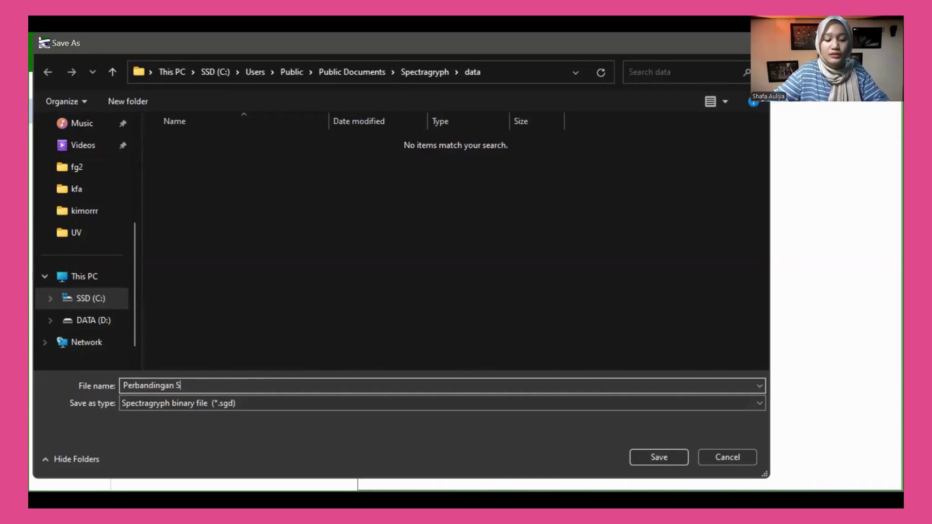
type("ampel")
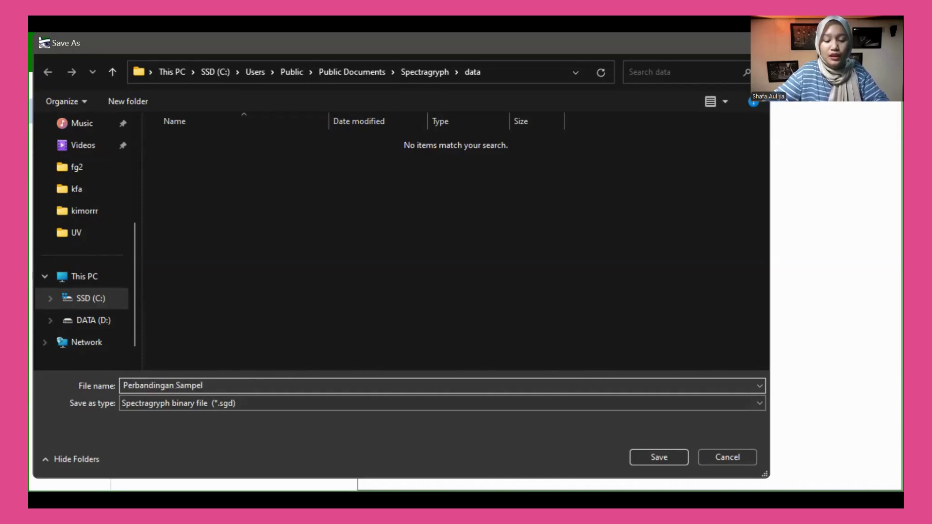
type(" Antalgin")
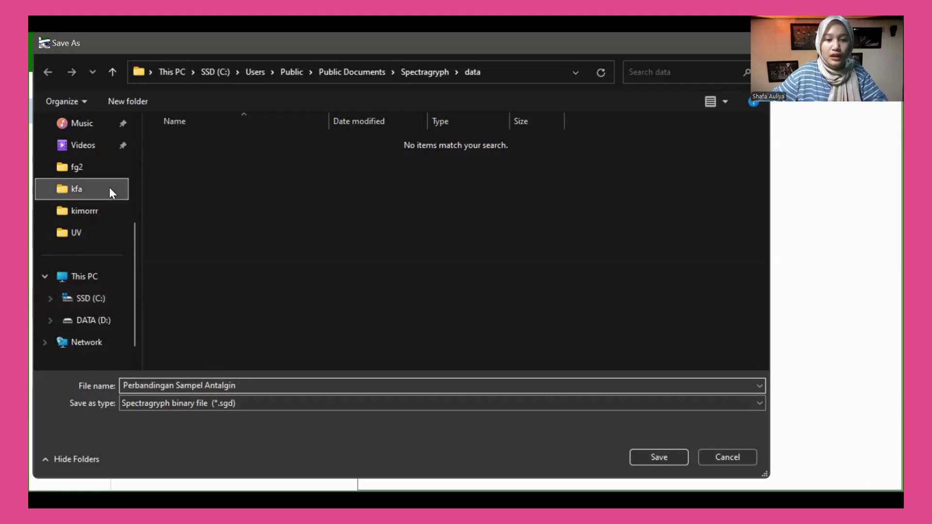
left_click(80, 189)
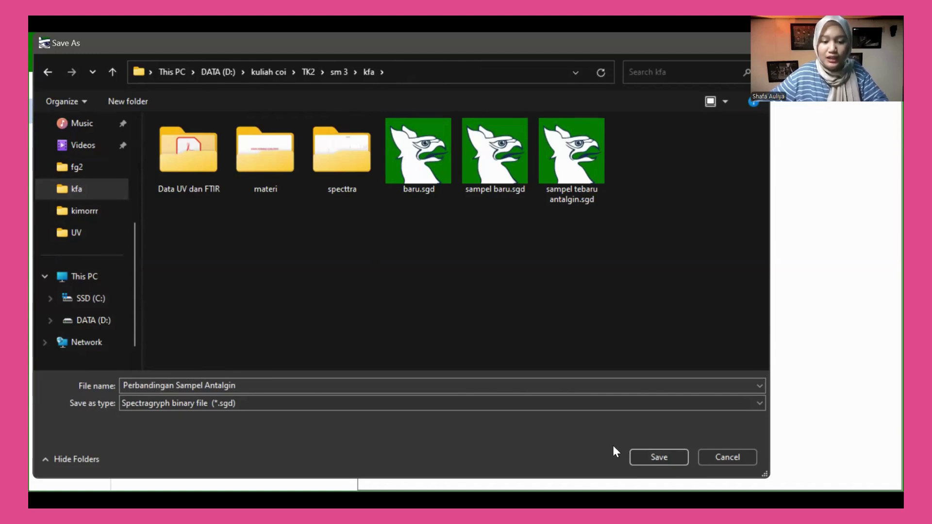
left_click(679, 456)
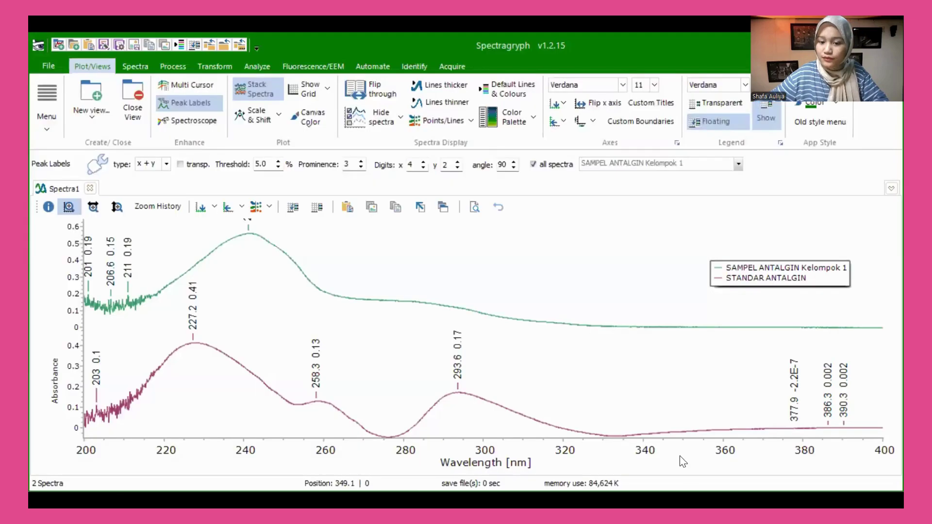
Step: Export the plot to the kfa folder as a PNG named Perbandingan Sampel Antalgin, removing the path from the suggested file name
left_click(52, 73)
left_click(89, 143)
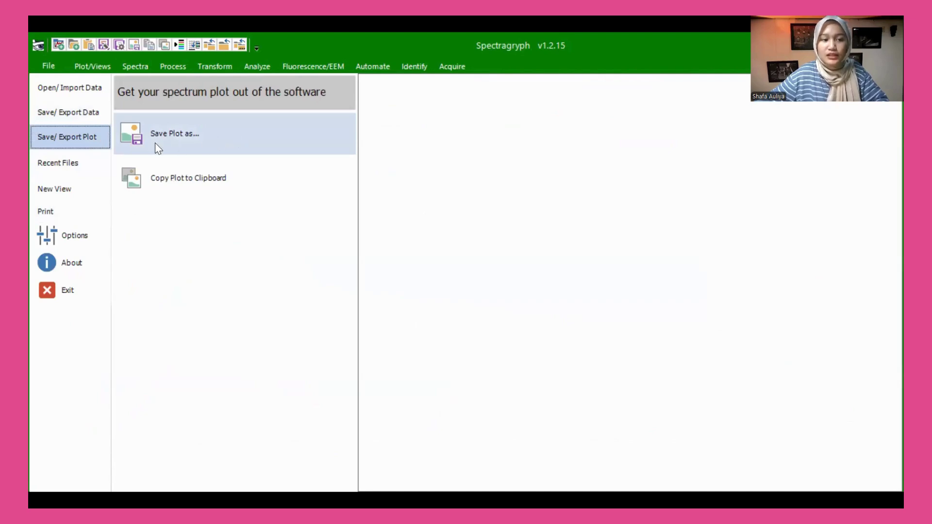
left_click(214, 140)
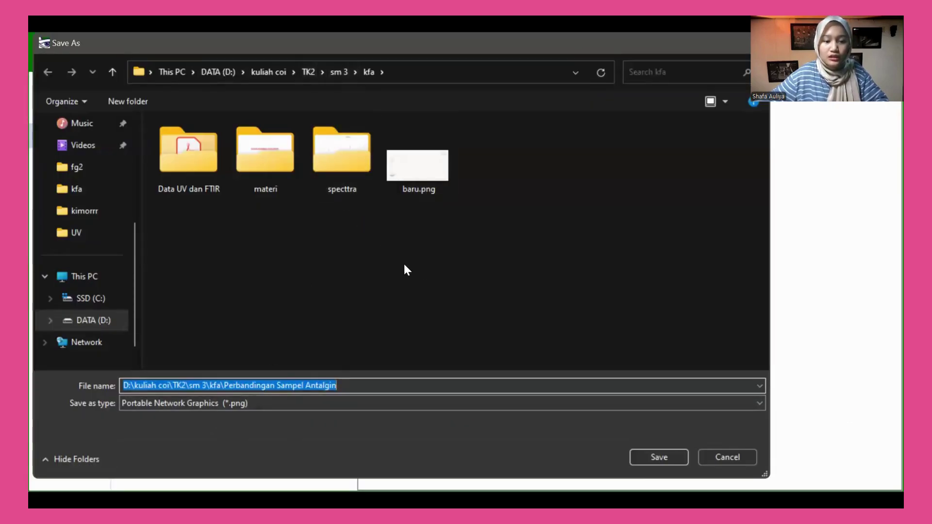
left_click(222, 386)
key("ctrl+a")
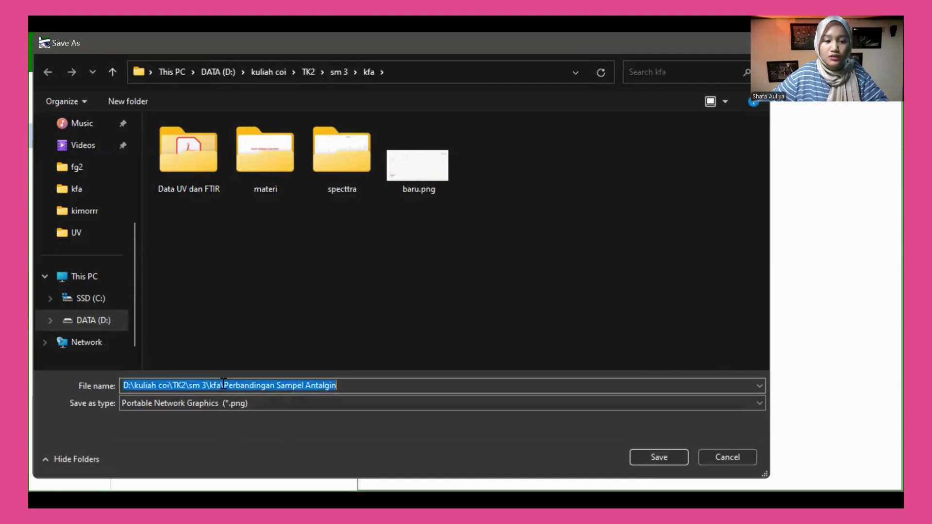
left_click_drag(222, 385, 227, 385)
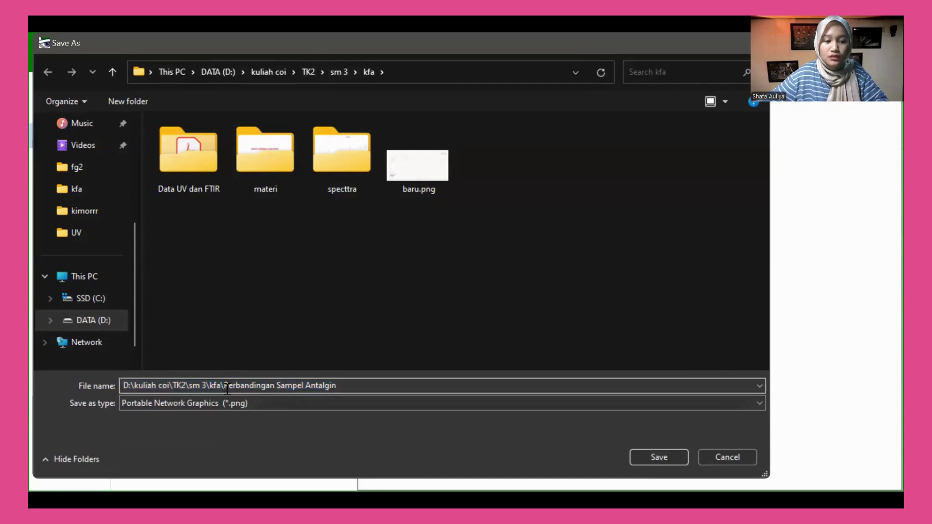
key("BackSpace")
key("BackSpace")
key("BackSpace")
key("BackSpace")
key("BackSpace")
key("BackSpace")
key("BackSpace")
key("BackSpace")
key("BackSpace")
key("BackSpace")
key("BackSpace")
key("BackSpace")
key("BackSpace")
key("BackSpace")
key("BackSpace")
key("BackSpace")
key("BackSpace")
key("BackSpace")
key("BackSpace")
key("BackSpace")
key("BackSpace")
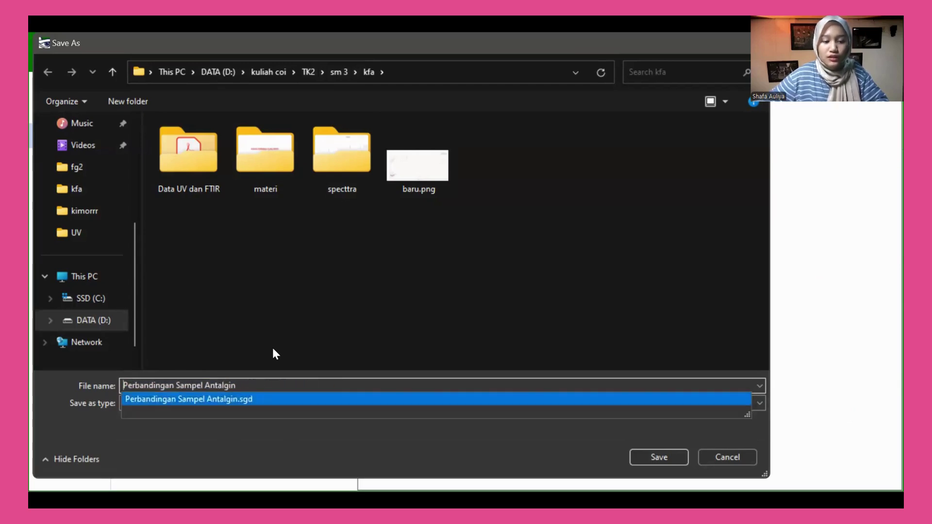
key("Escape")
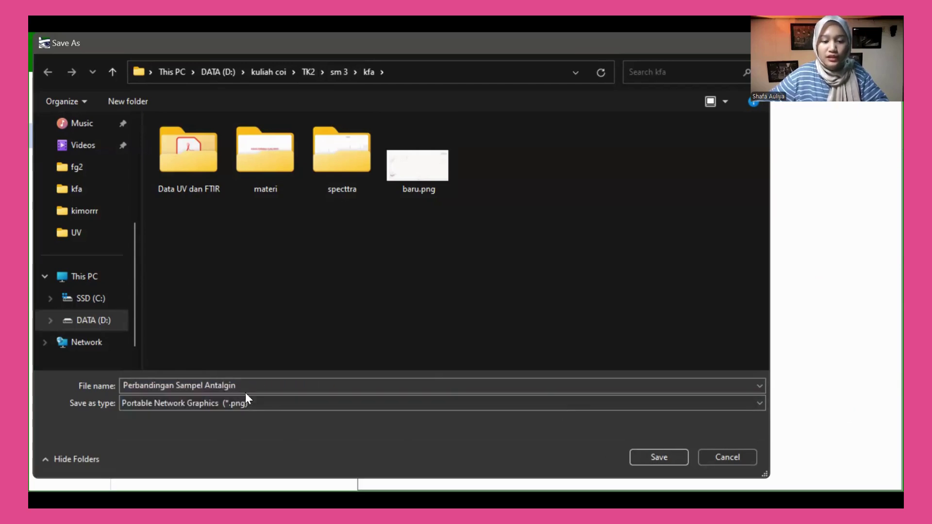
left_click(656, 452)
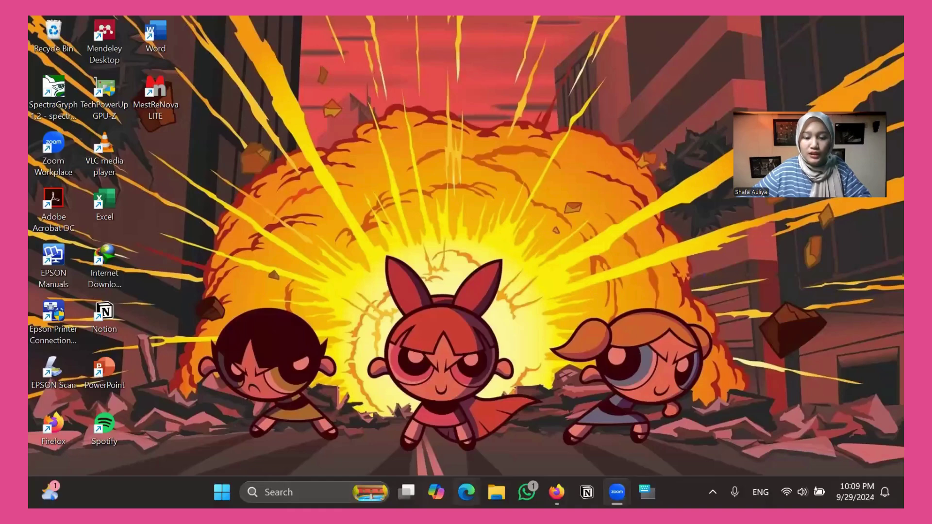
Step: Switch to File Explorer, view the exported Perbandingan Sampel Antalgin.png from the kfa folder in a maximized window and return to the folder
key("super+e")
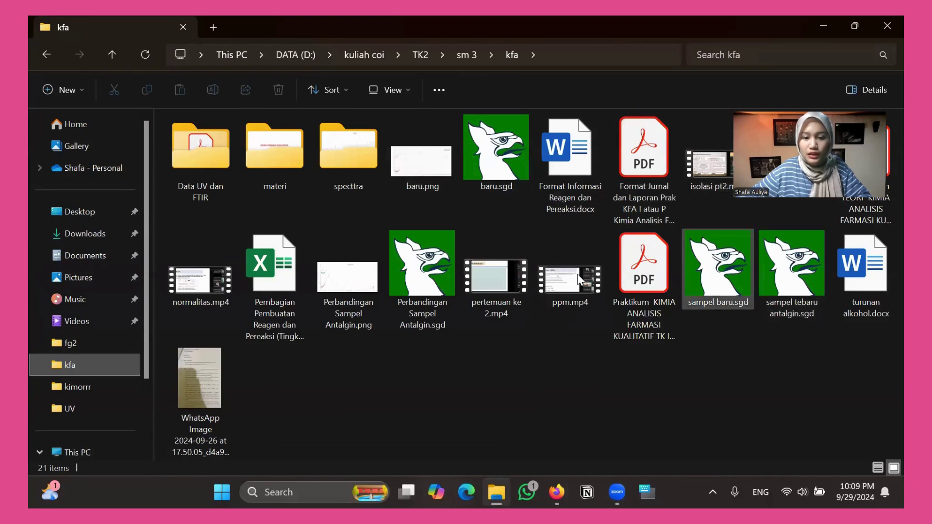
left_click(351, 302)
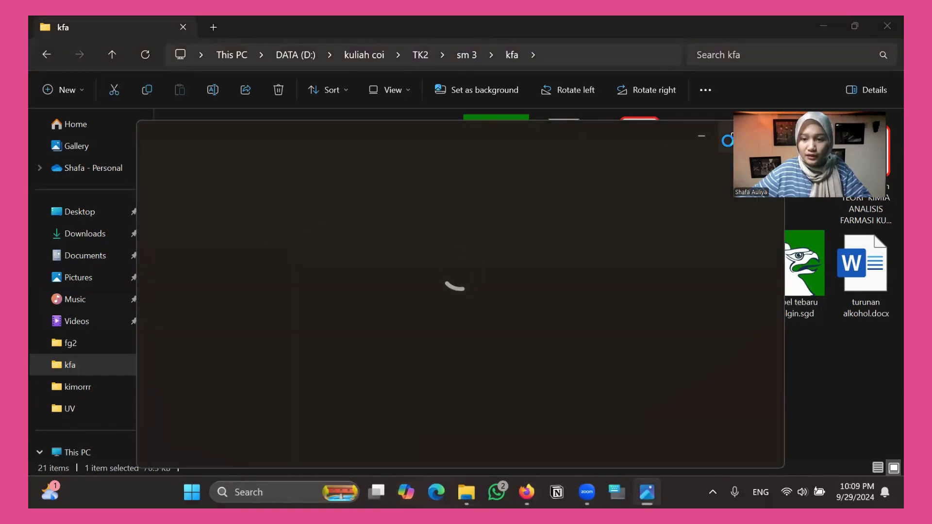
mouse_move(728, 132)
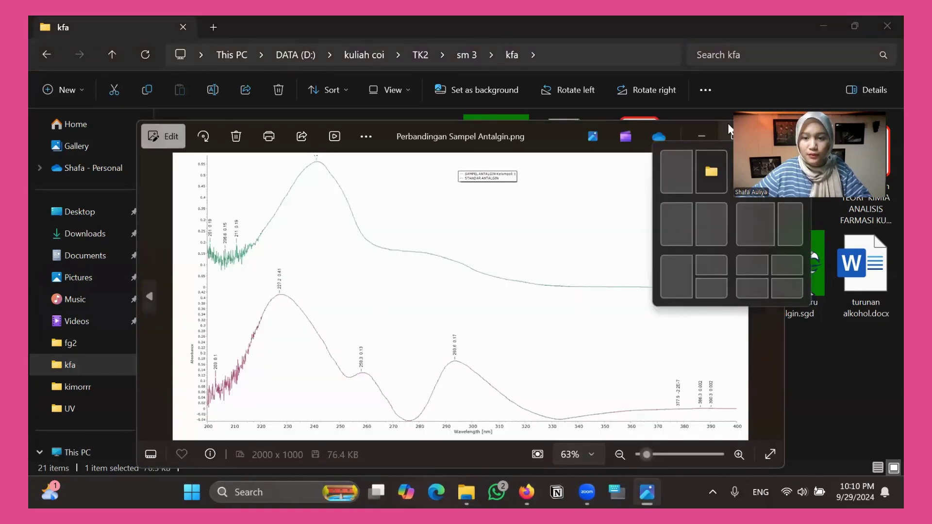
left_click(727, 135)
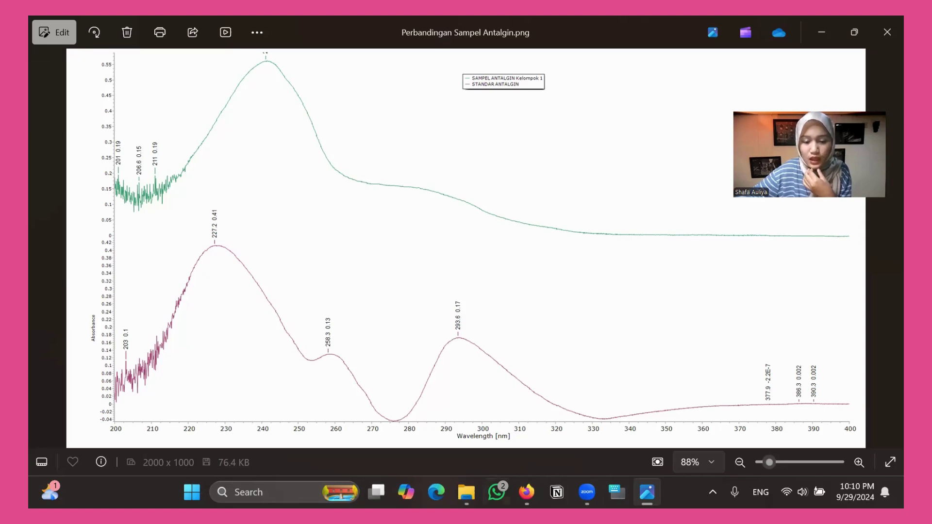
key("alt+Tab")
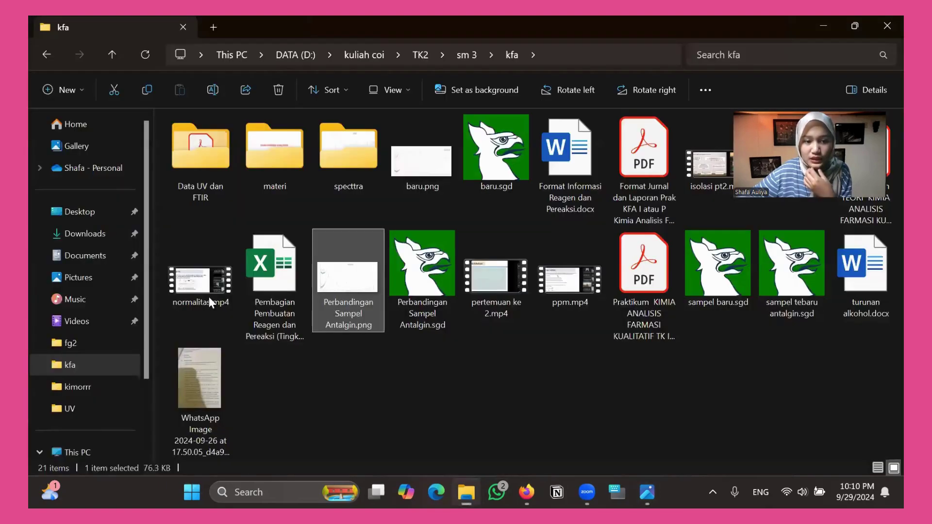
Step: Open Perbandingan Sampel Antalgin.sgd in Spectragryph to check the saved spectra, and close it
left_click(423, 299)
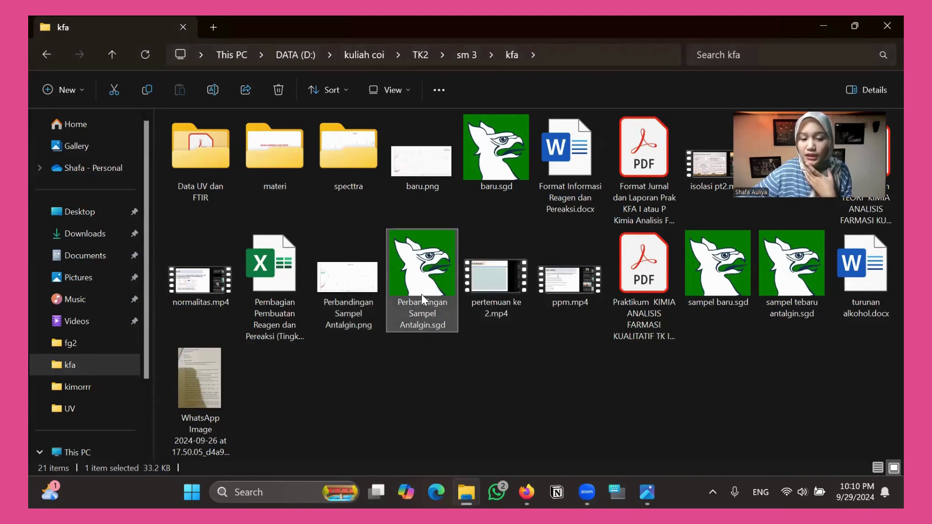
double_click(423, 300)
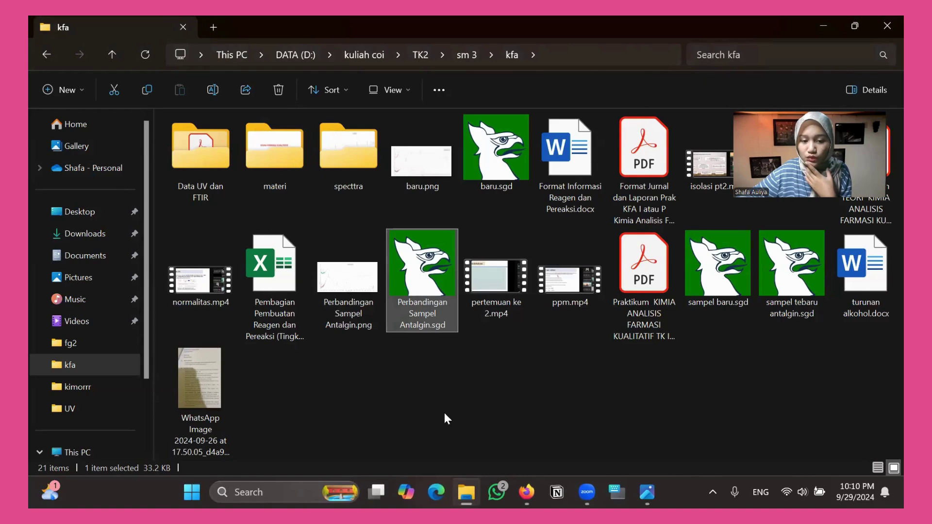
double_click(429, 284)
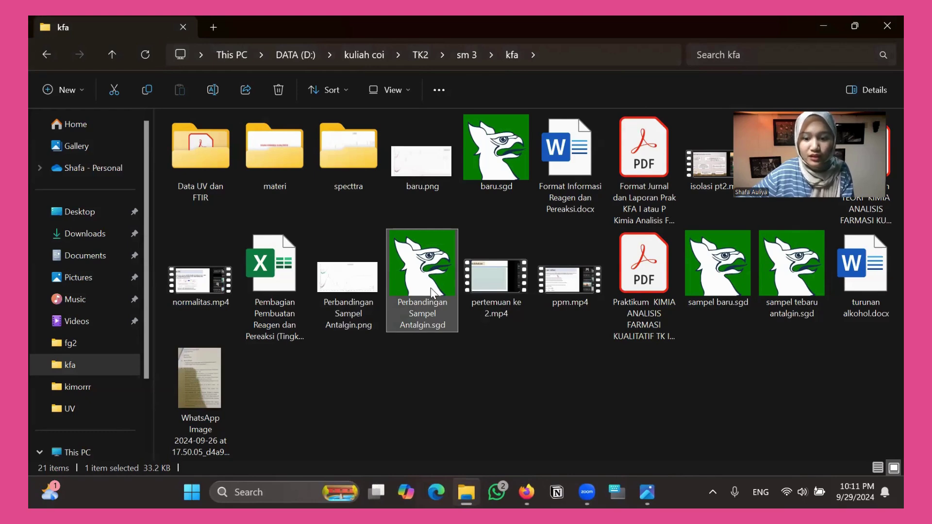
left_click(437, 365)
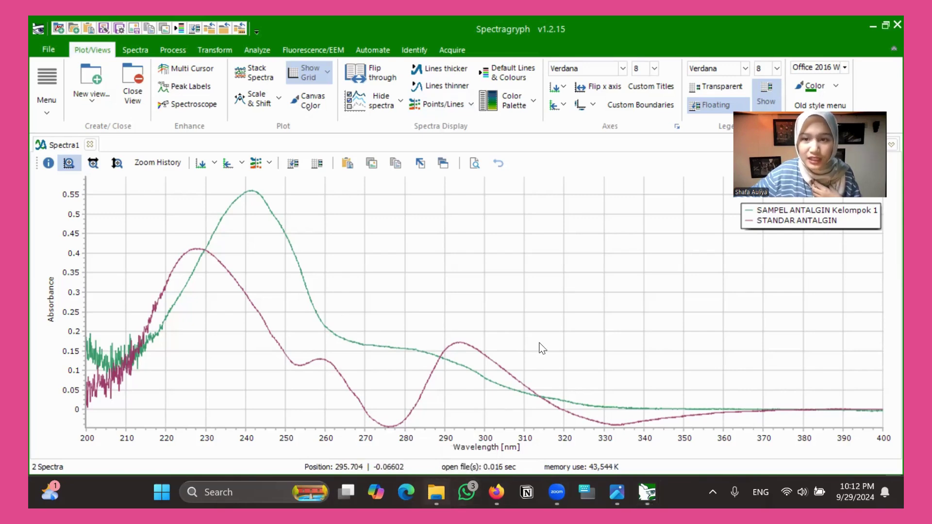
left_click(881, 28)
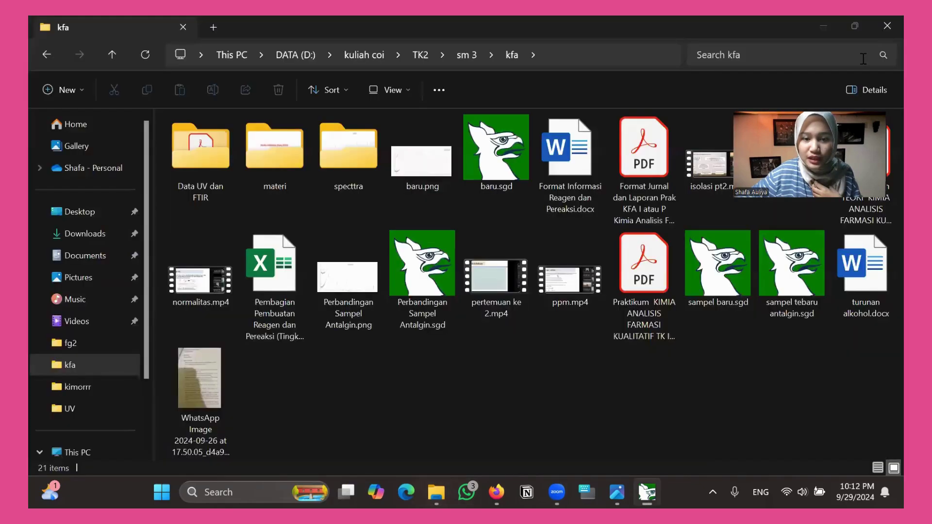
Step: Open sampel tebaru antalgin.sgd and sampel baru.sgd one after the other to view their spectra, closing each
left_click(775, 266)
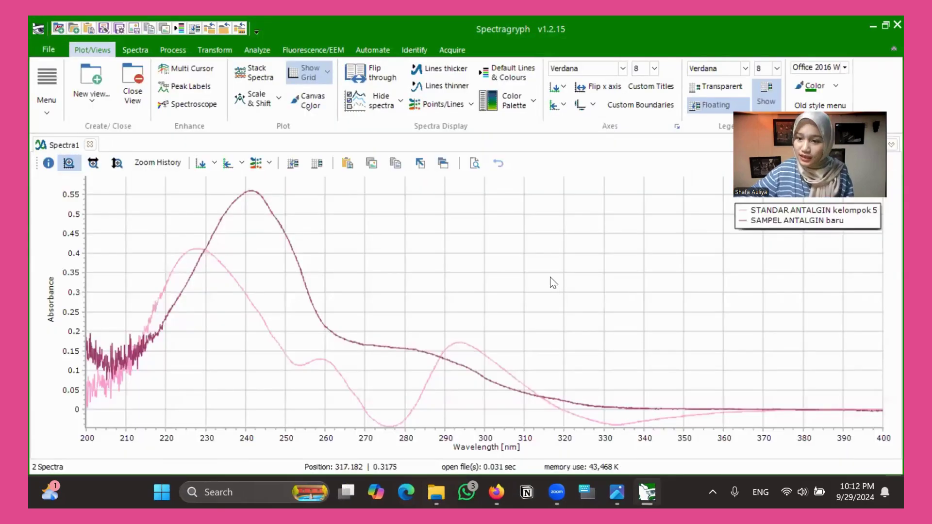
left_click(897, 24)
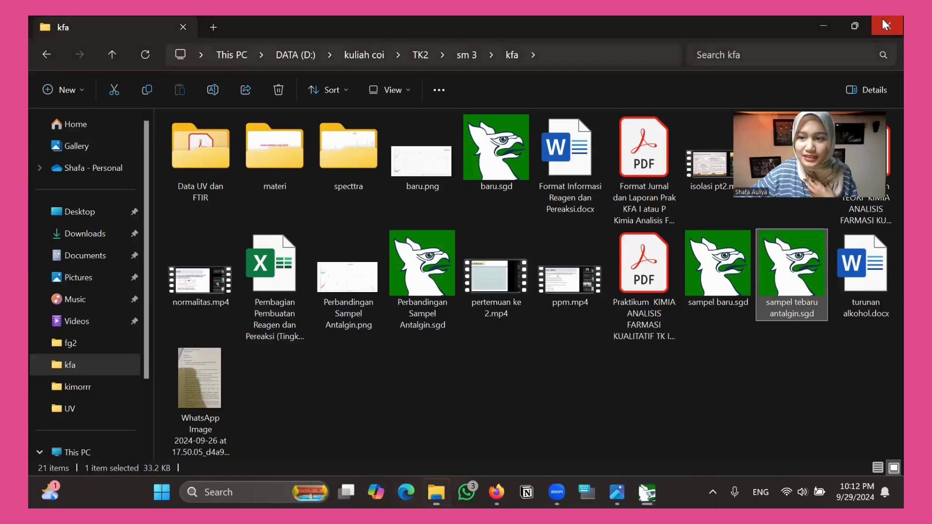
left_click(698, 269)
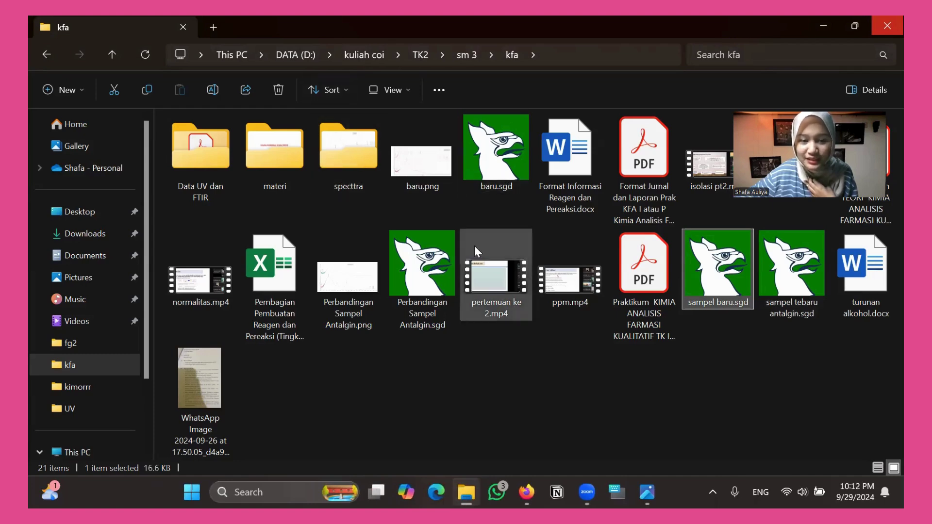
mouse_move(741, 306)
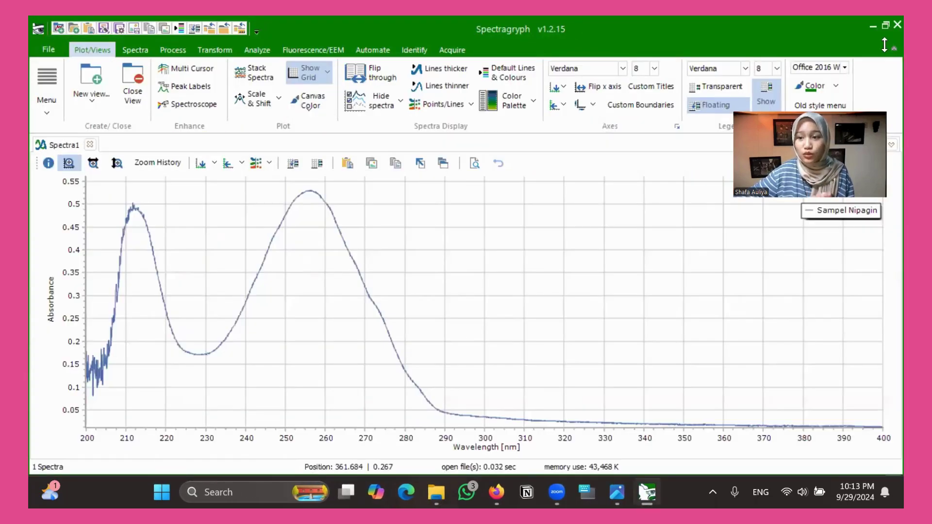
left_click(896, 24)
Step: Open baru.sgd from the kfa folder to view its spectra, and return to the folder
left_click(490, 164)
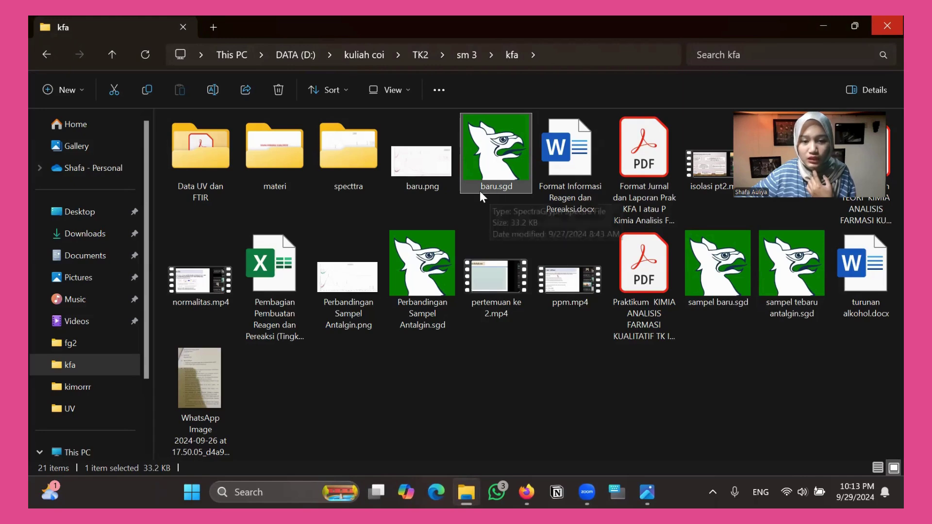
double_click(507, 188)
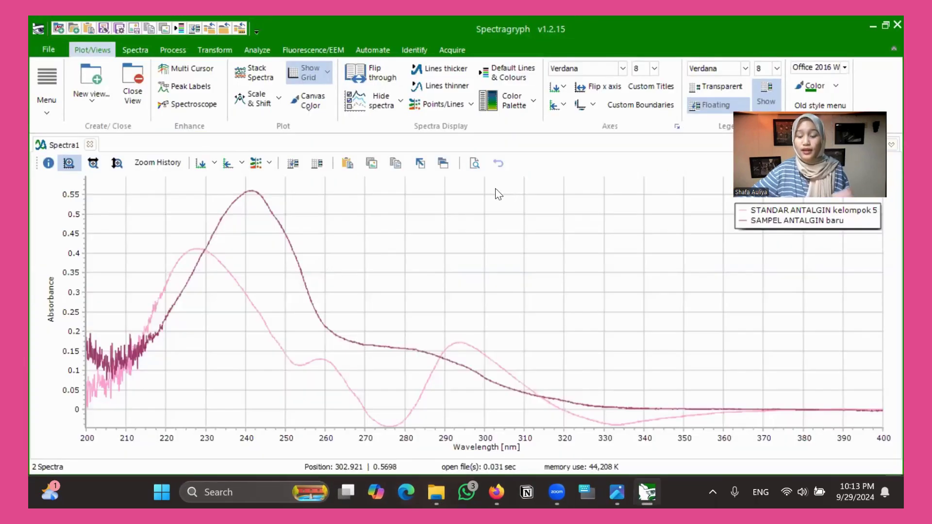
left_click(873, 27)
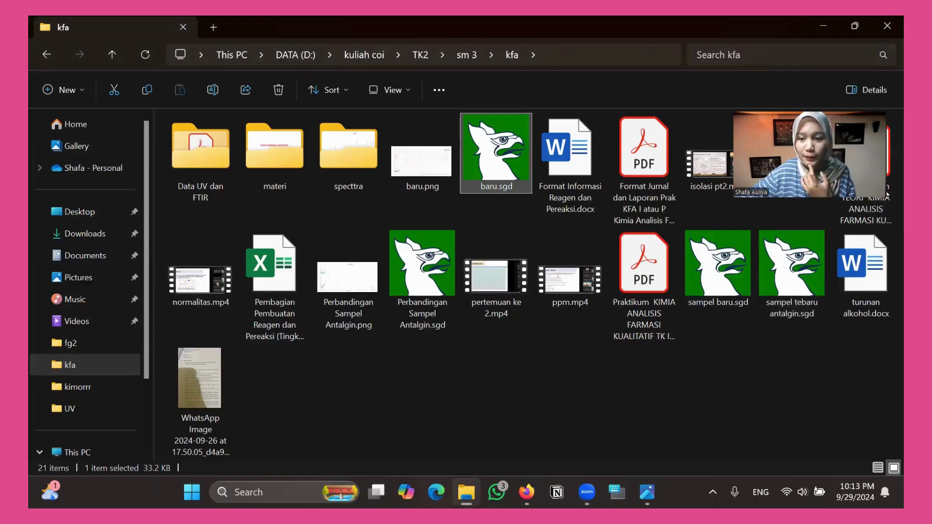